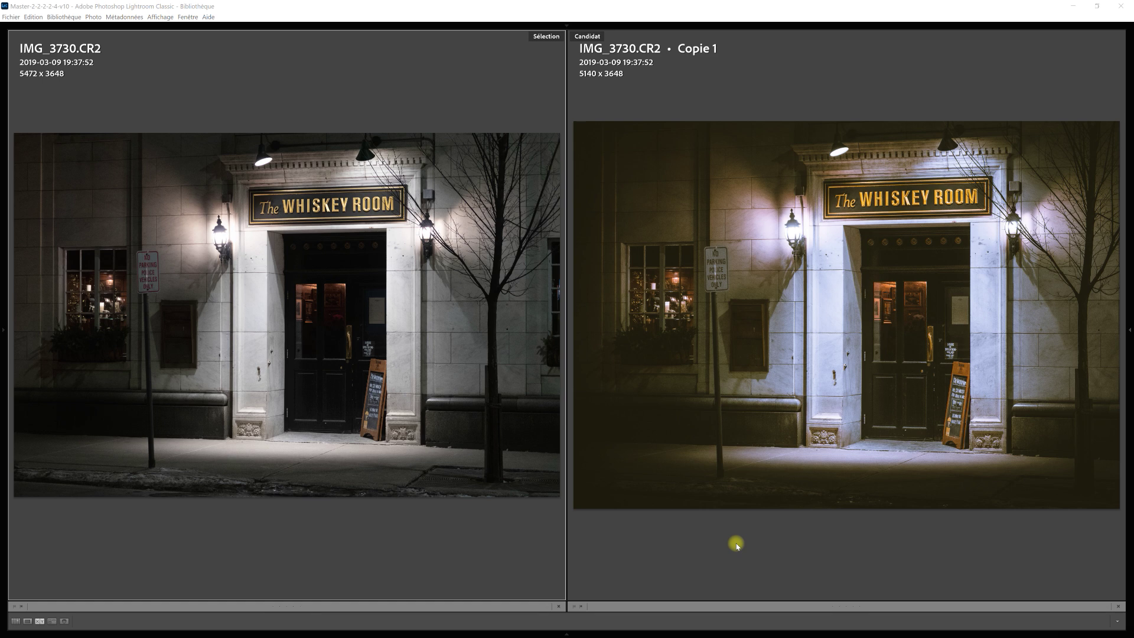
Step: Bring the unedited IMG_3730.CR2 storefront photo into the Develop module, ready to crop
{"action": "key", "text": "d"}
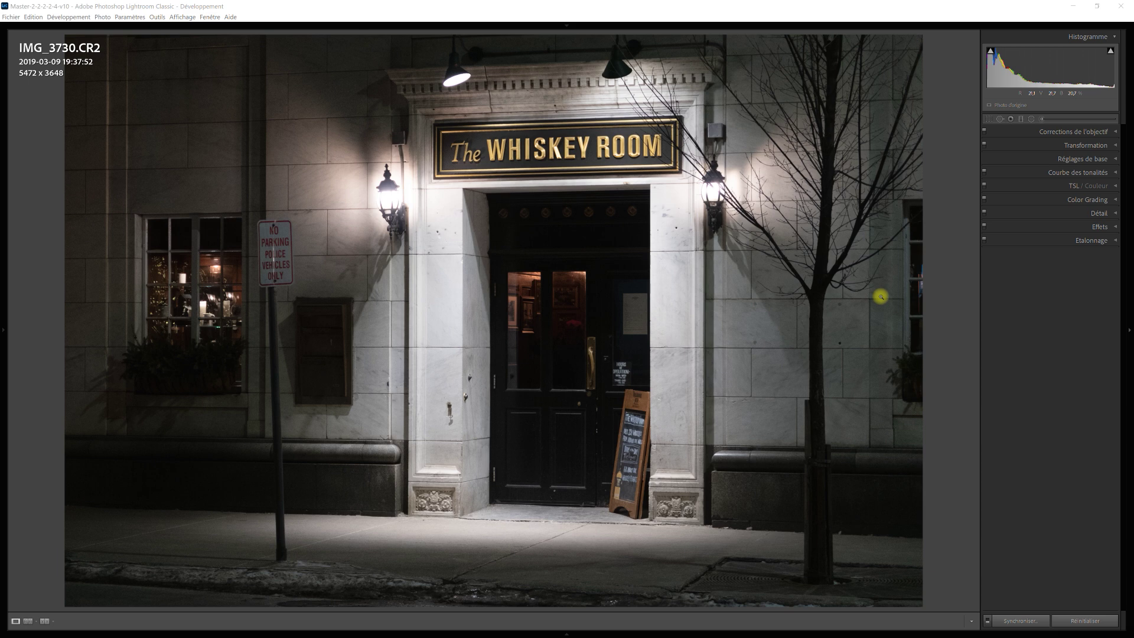
{"action": "left_click", "coordinate": [990, 120]}
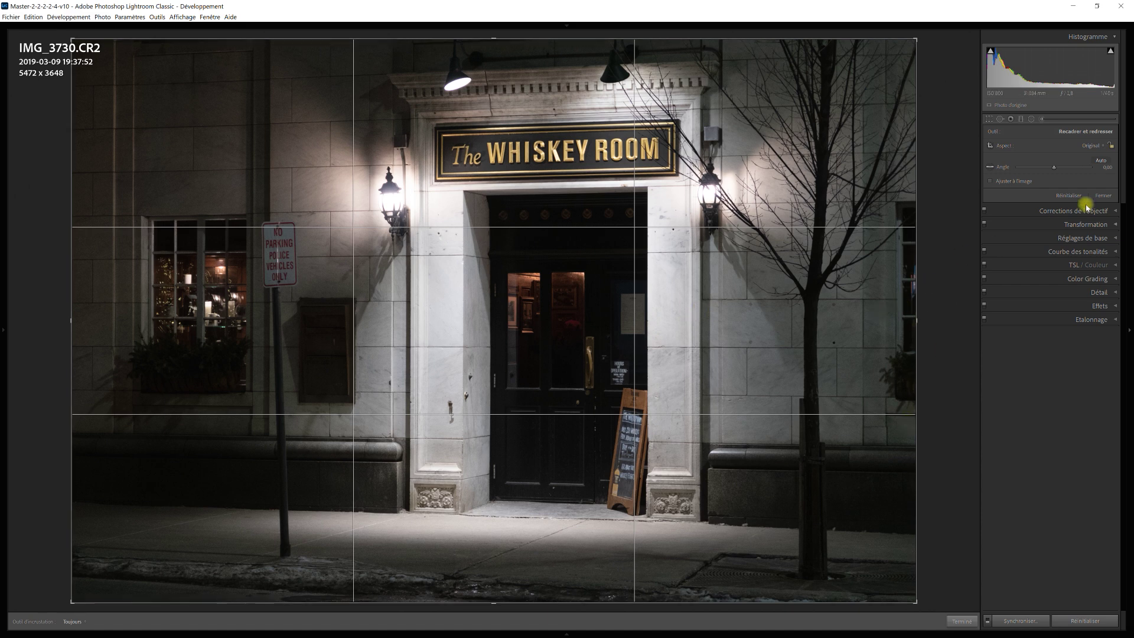
Step: Trim the crop's left and right edges inward so the photo measures 5219 x 3648
{"action": "left_click_drag", "start_coordinate": [913, 320], "coordinate": [896, 323]}
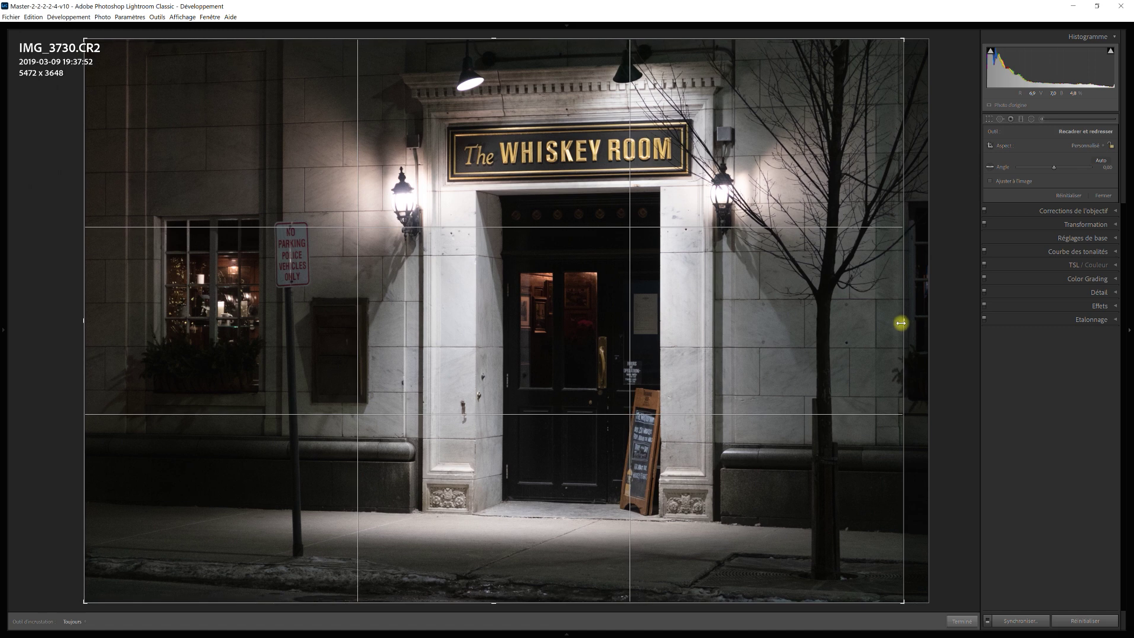
{"action": "left_click_drag", "start_coordinate": [895, 324], "coordinate": [895, 324]}
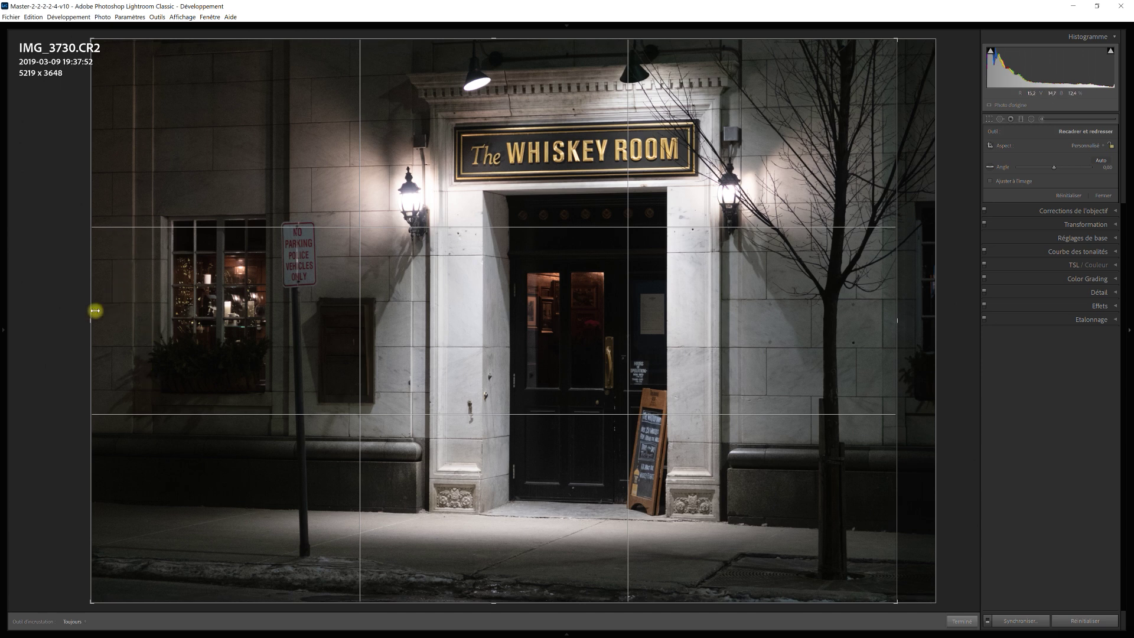
{"action": "left_click_drag", "start_coordinate": [90, 319], "coordinate": [124, 318]}
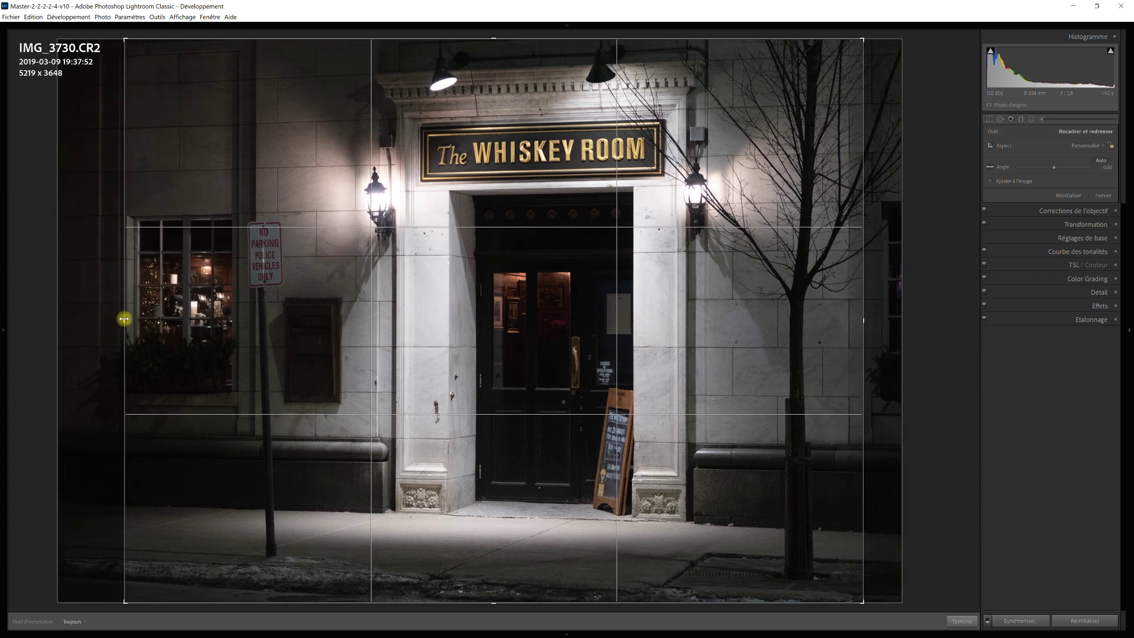
{"action": "left_click_drag", "start_coordinate": [124, 319], "coordinate": [89, 322]}
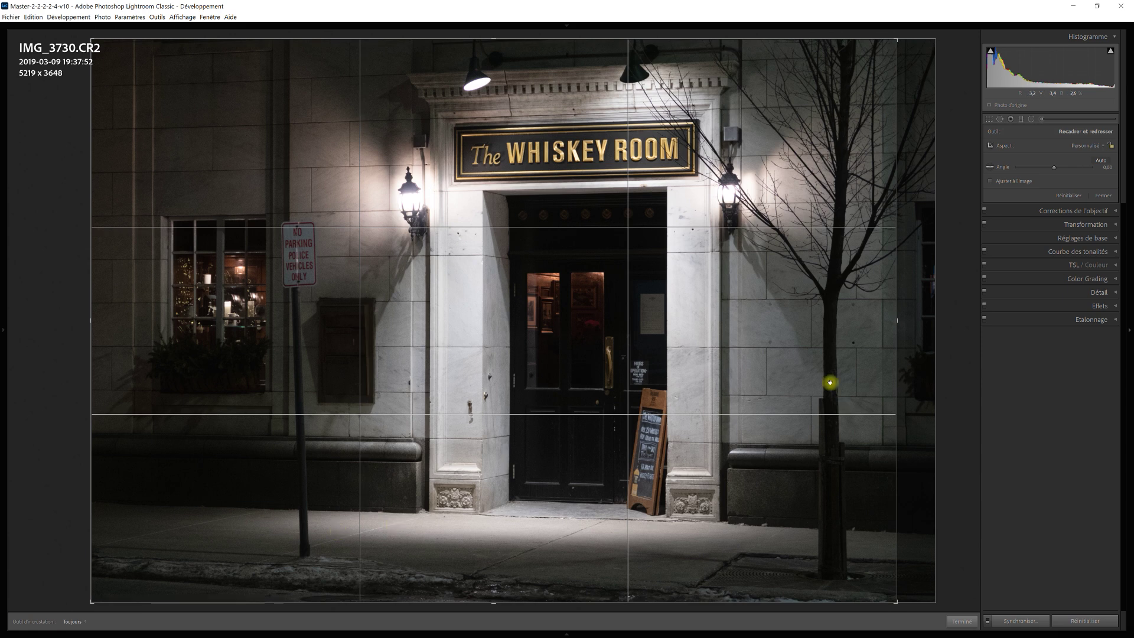
{"action": "key", "text": "Return"}
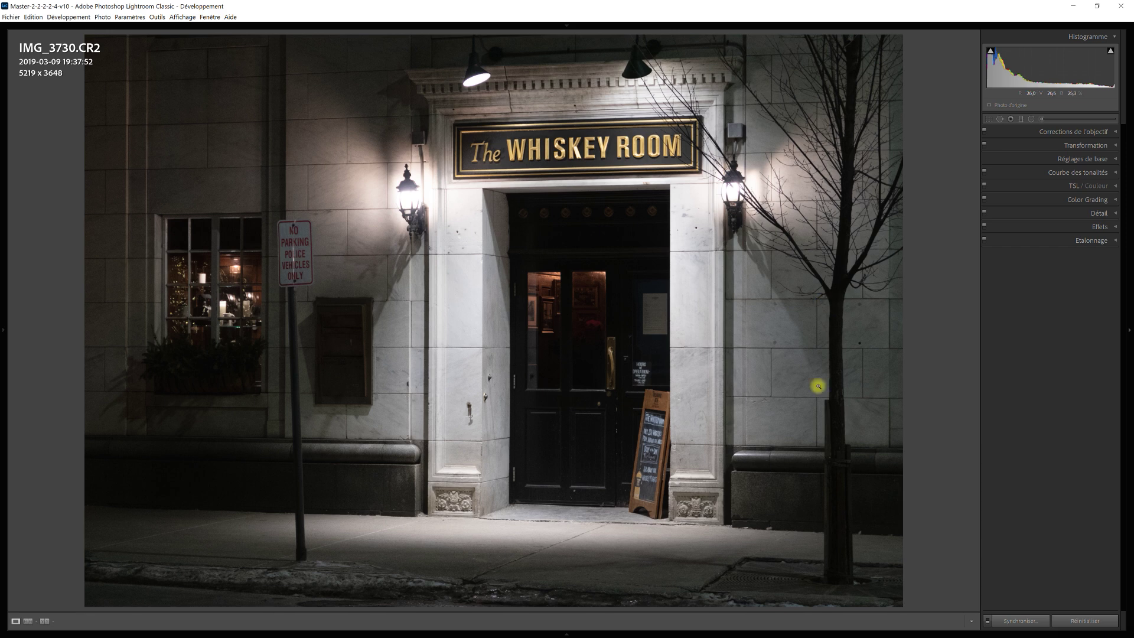
{"action": "left_click", "coordinate": [1115, 160]}
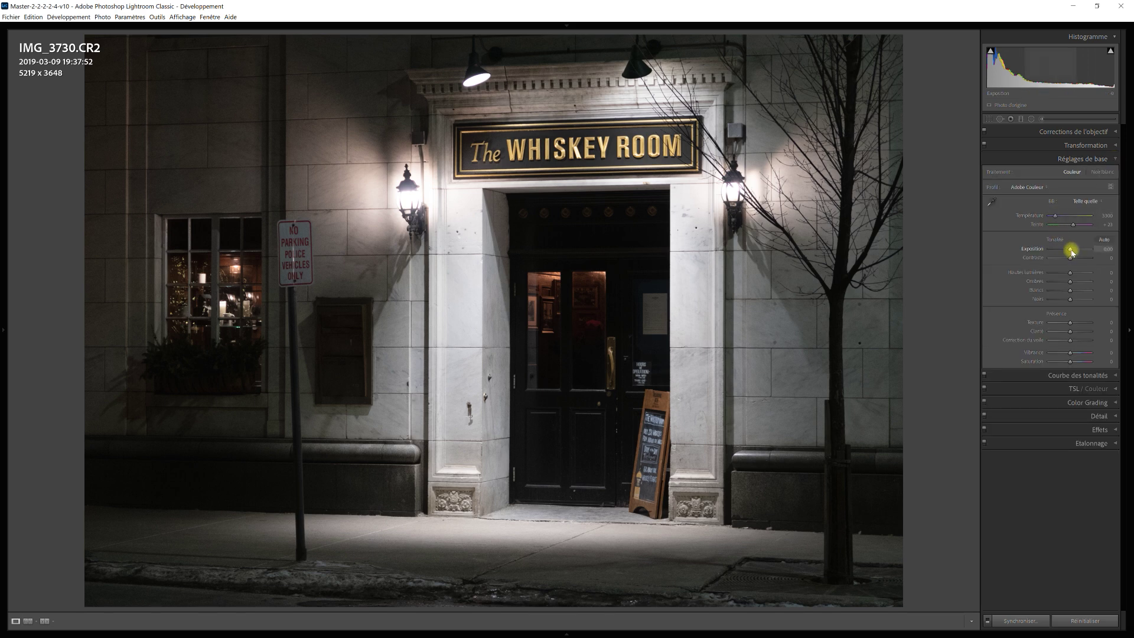
Step: Raise exposure to +0.69 and add a slight contrast boost
{"action": "left_click_drag", "start_coordinate": [1070, 250], "coordinate": [1074, 254]}
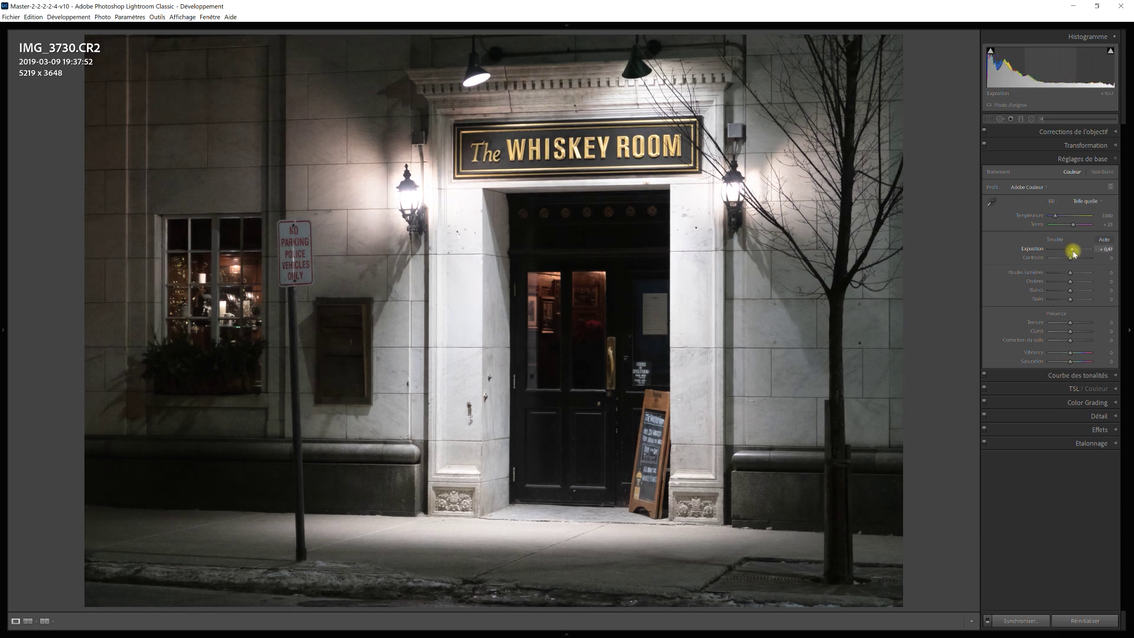
{"action": "left_click_drag", "start_coordinate": [1074, 254], "coordinate": [1075, 254]}
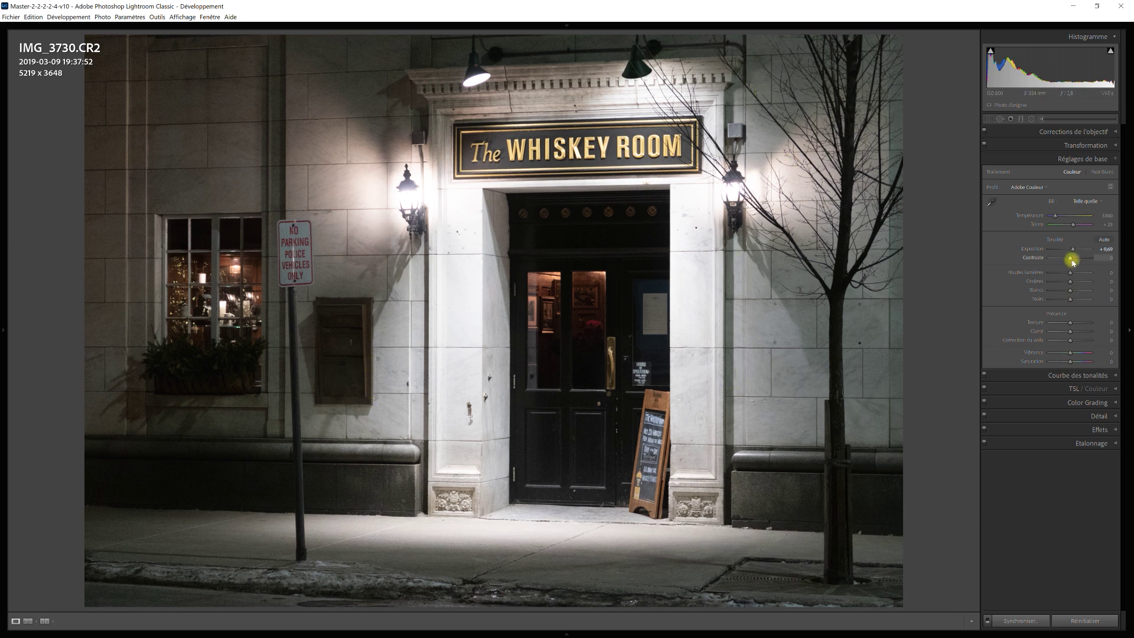
{"action": "left_click_drag", "start_coordinate": [1070, 259], "coordinate": [1071, 257]}
Step: Set highlights to -66, shadows +30, whites +5 and blacks -14
{"action": "left_click_drag", "start_coordinate": [1070, 274], "coordinate": [1057, 276]}
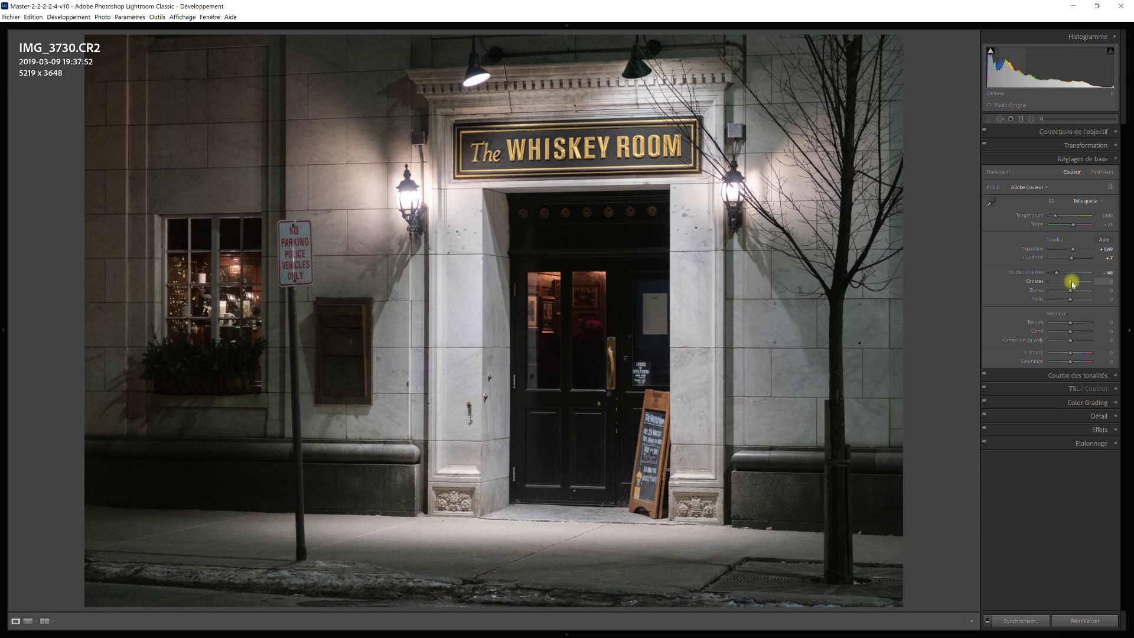
{"action": "left_click_drag", "start_coordinate": [1071, 281], "coordinate": [1081, 281]}
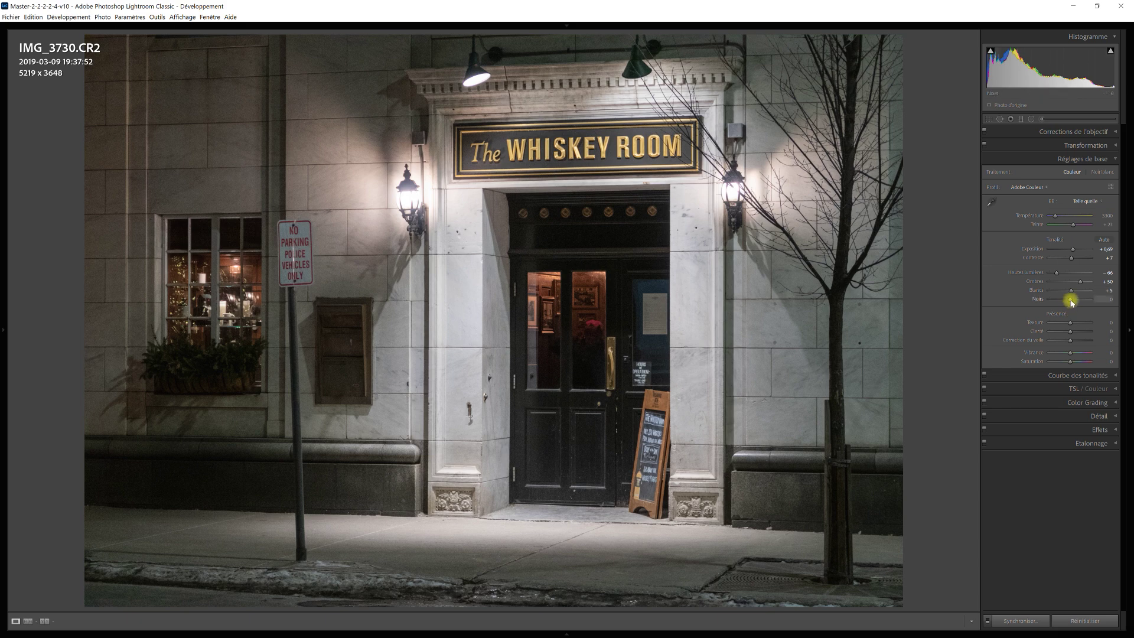
{"action": "left_click_drag", "start_coordinate": [1072, 303], "coordinate": [1069, 301]}
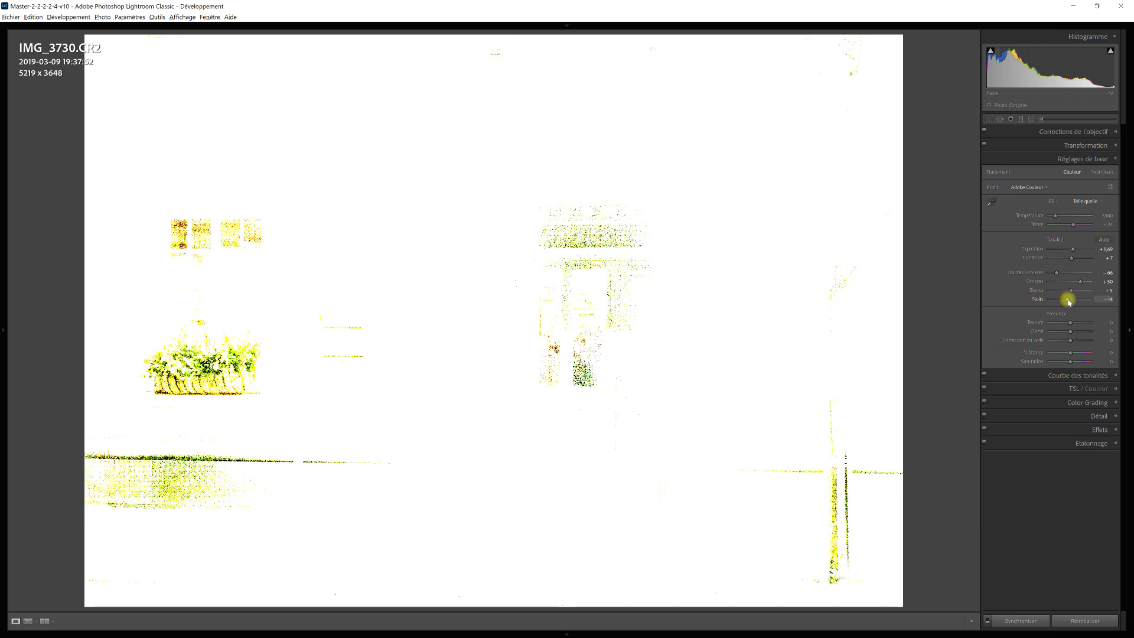
{"action": "left_click_drag", "start_coordinate": [1069, 302], "coordinate": [1069, 301]}
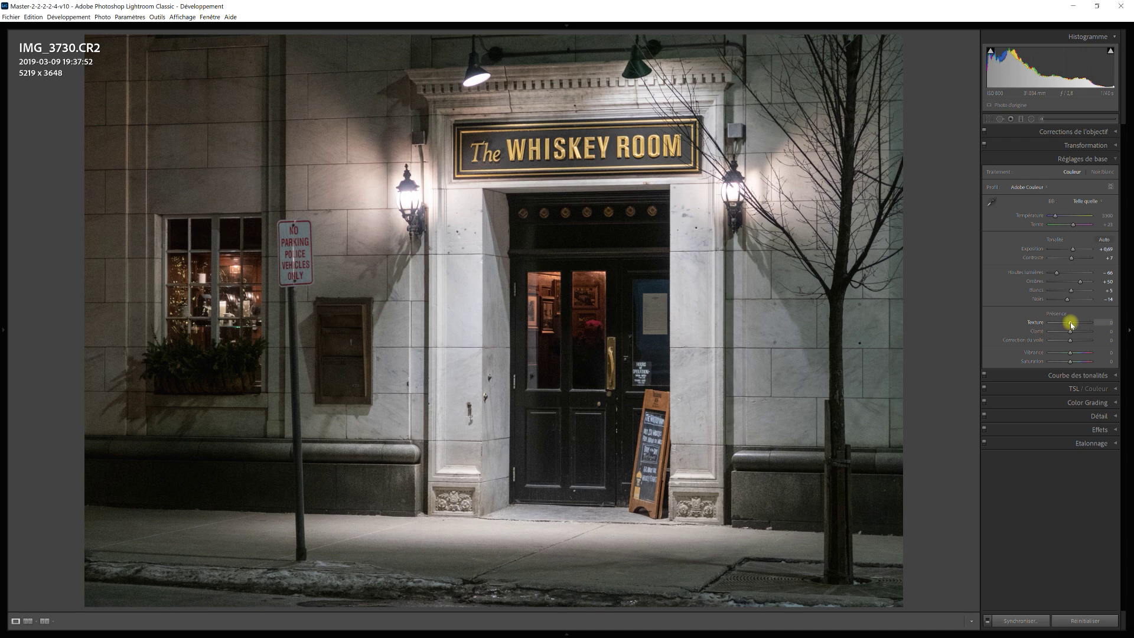
{"action": "left_click_drag", "start_coordinate": [1070, 323], "coordinate": [1076, 325]}
{"action": "left_click_drag", "start_coordinate": [1076, 325], "coordinate": [1073, 325]}
{"action": "left_click_drag", "start_coordinate": [1073, 326], "coordinate": [1065, 326]}
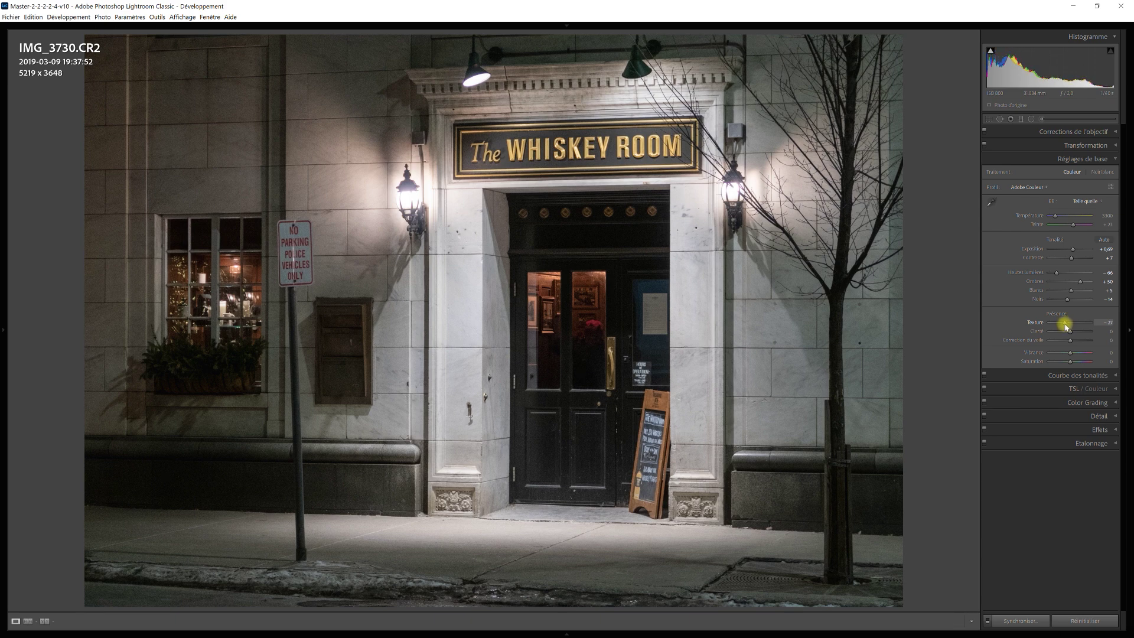
{"action": "mouse_move", "coordinate": [1067, 324]}
{"action": "left_mouse_down"}
{"action": "mouse_move", "coordinate": [1092, 327]}
{"action": "mouse_move", "coordinate": [1064, 325]}
{"action": "left_mouse_up"}
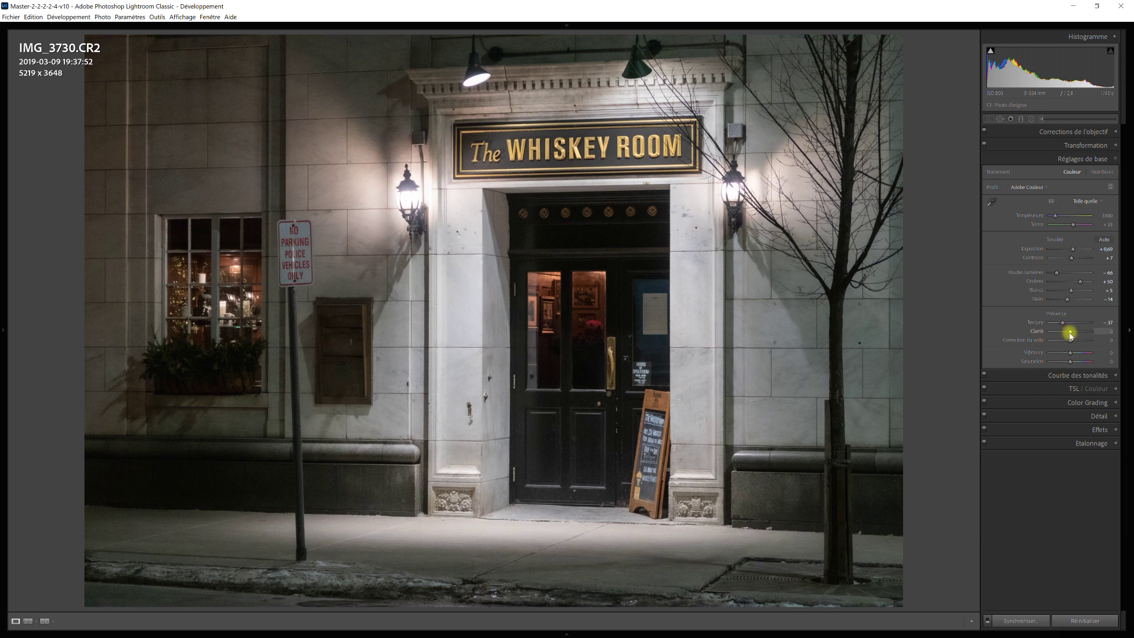
{"action": "left_click_drag", "start_coordinate": [1070, 335], "coordinate": [1072, 335]}
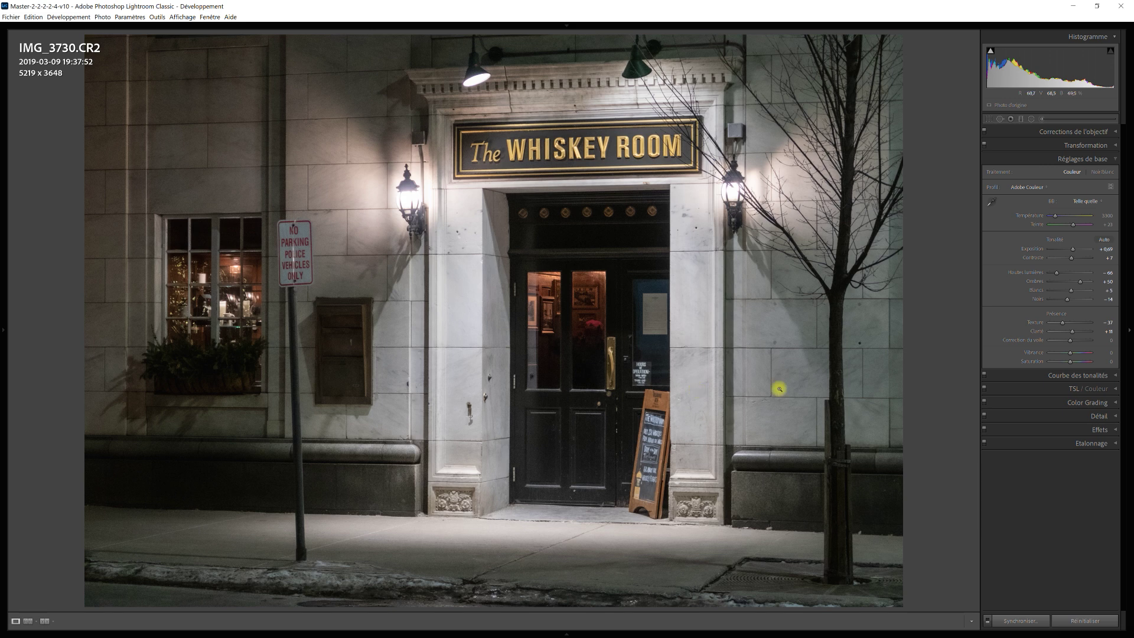
{"action": "left_click_drag", "start_coordinate": [1070, 356], "coordinate": [1073, 357]}
{"action": "scroll", "coordinate": [1074, 362], "scroll_direction": "up", "scroll_amount": 2}
{"action": "scroll", "coordinate": [1074, 363], "scroll_direction": "up", "scroll_amount": 3}
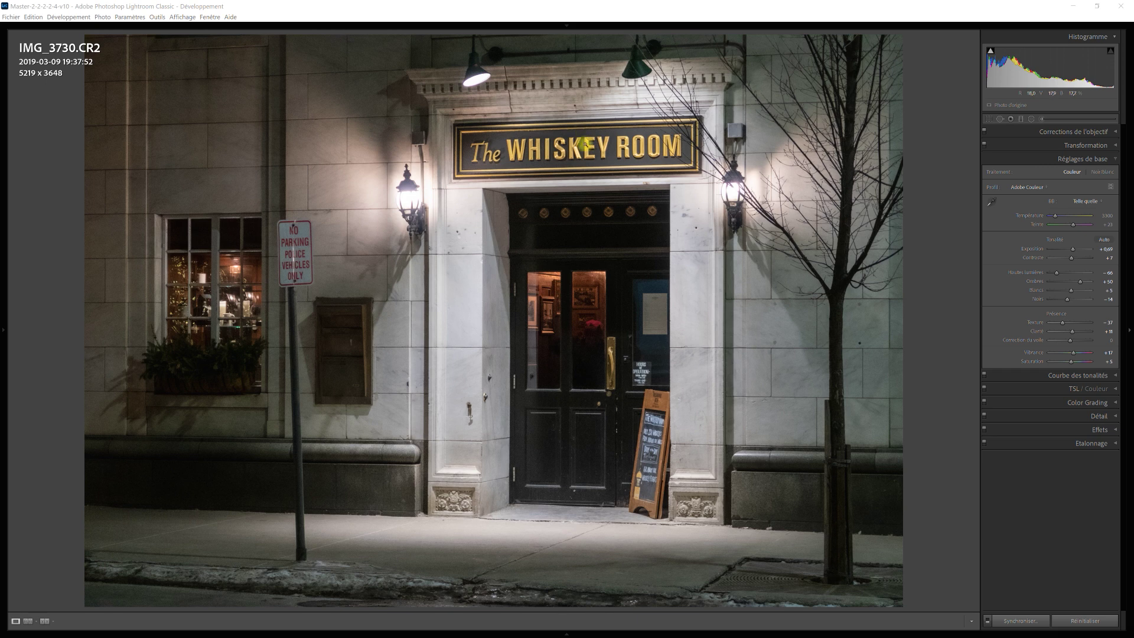
{"action": "left_click", "coordinate": [1021, 119]}
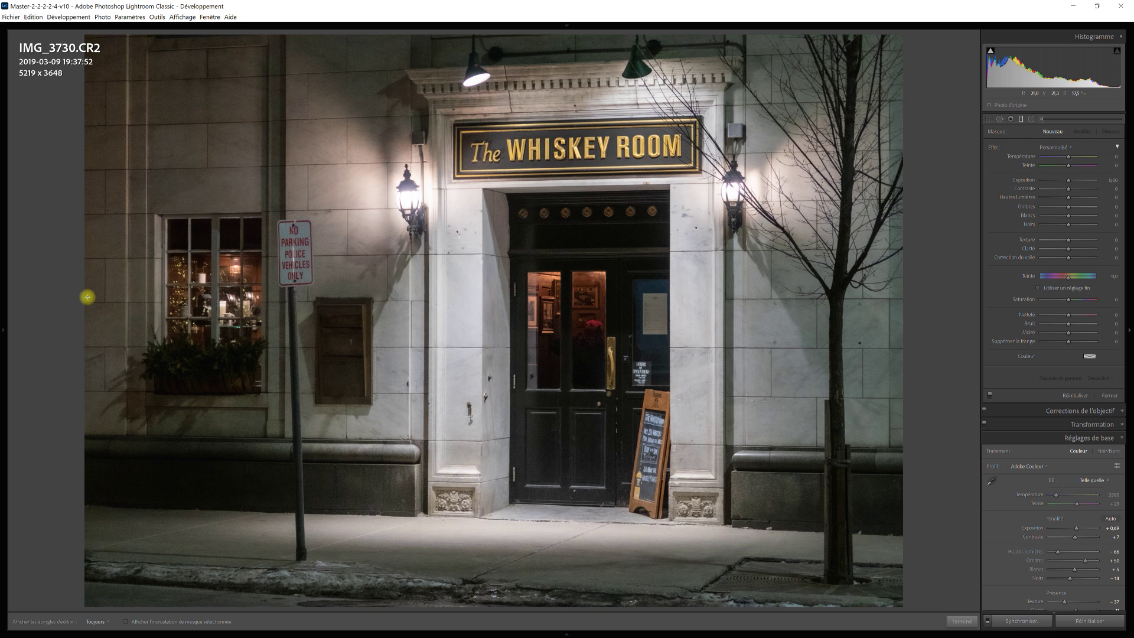
Step: Draw a graduated filter at about −1.03 exposure from the photo's left edge
{"action": "left_click_drag", "start_coordinate": [1067, 180], "coordinate": [1061, 183]}
{"action": "left_click_drag", "start_coordinate": [1060, 184], "coordinate": [1061, 180]}
{"action": "left_click_drag", "start_coordinate": [87, 290], "coordinate": [218, 289]}
Step: Duplicate the graduated filter and slant the copy toward the doorway
{"action": "right_click", "coordinate": [151, 290]}
{"action": "left_click", "coordinate": [168, 294]}
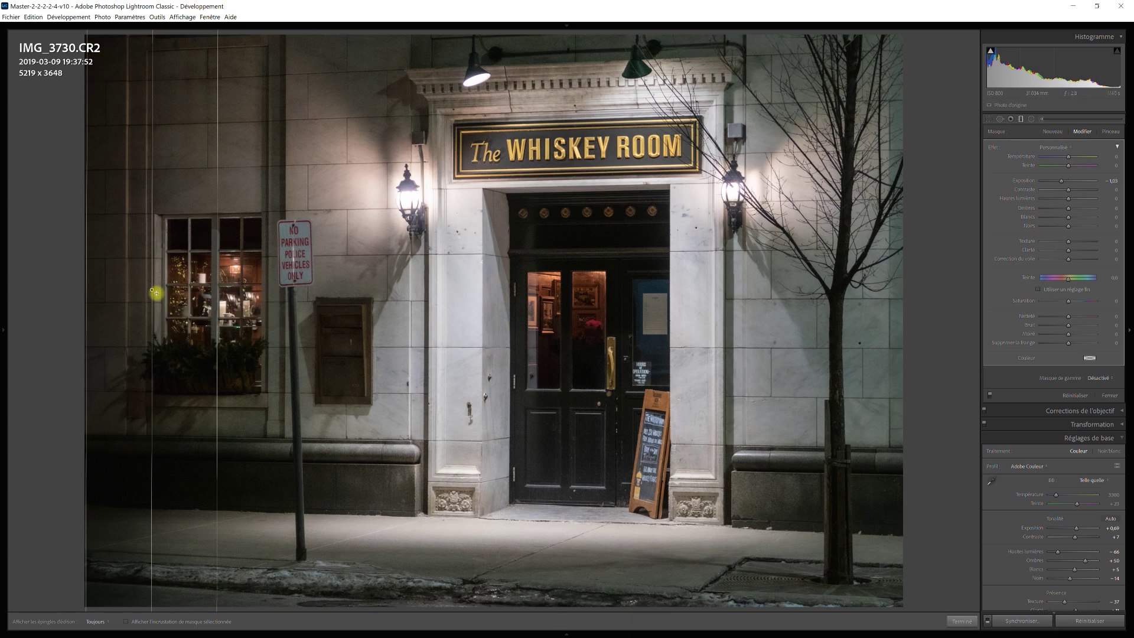
{"action": "left_click_drag", "start_coordinate": [151, 290], "coordinate": [481, 420]}
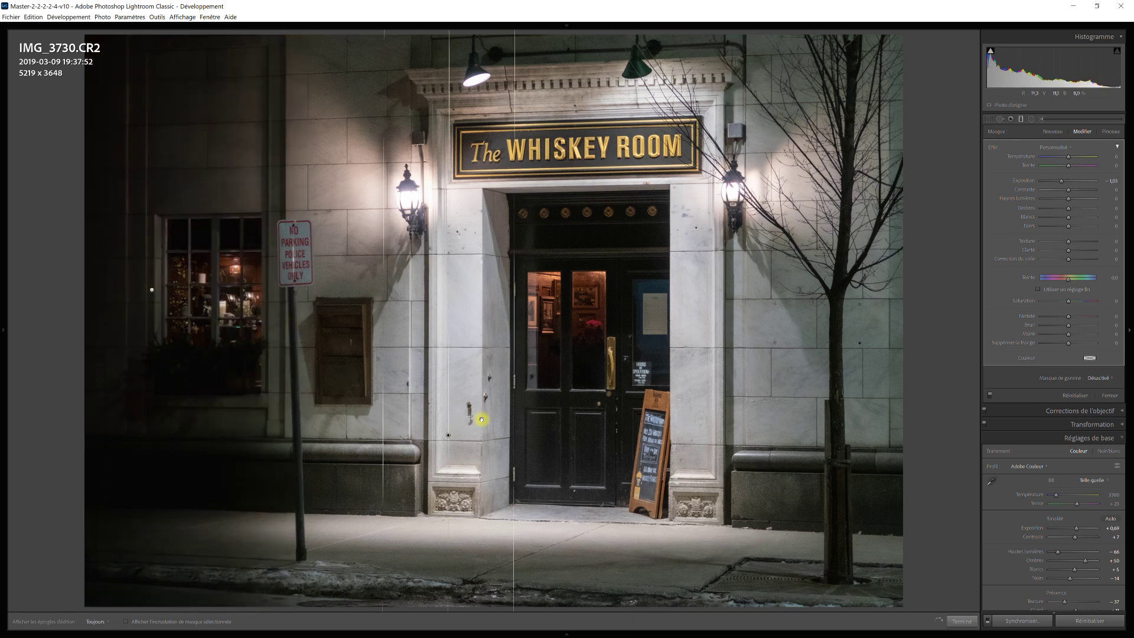
{"action": "left_click_drag", "start_coordinate": [470, 342], "coordinate": [395, 418]}
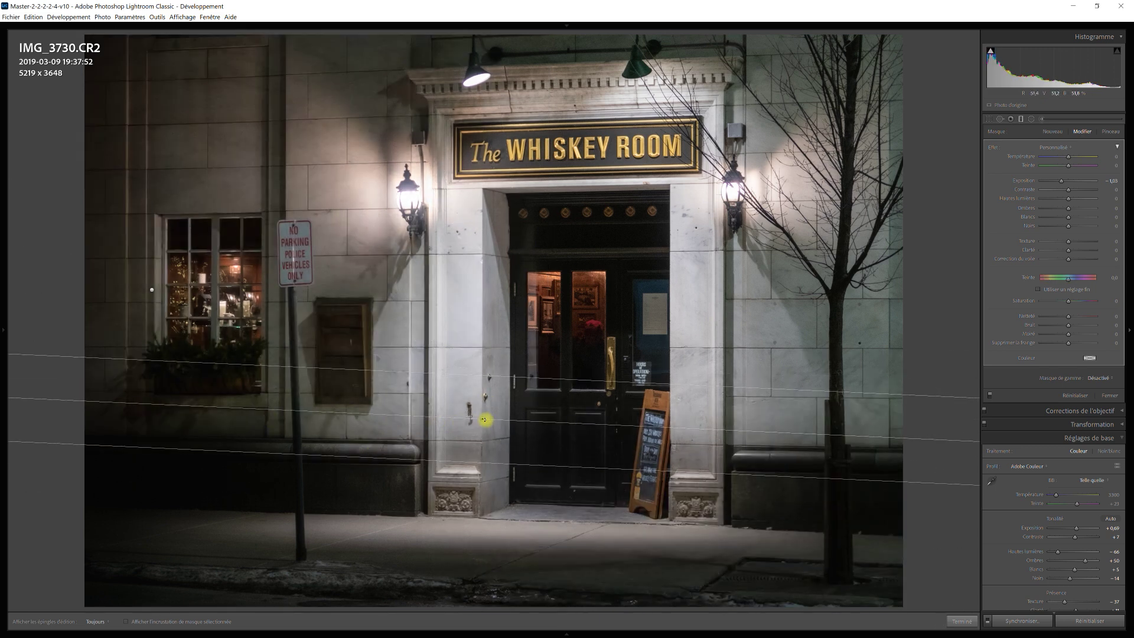
Step: Move the graduated filter down over the sidewalk, tilted slightly higher on the left
{"action": "left_click_drag", "start_coordinate": [484, 419], "coordinate": [520, 571]}
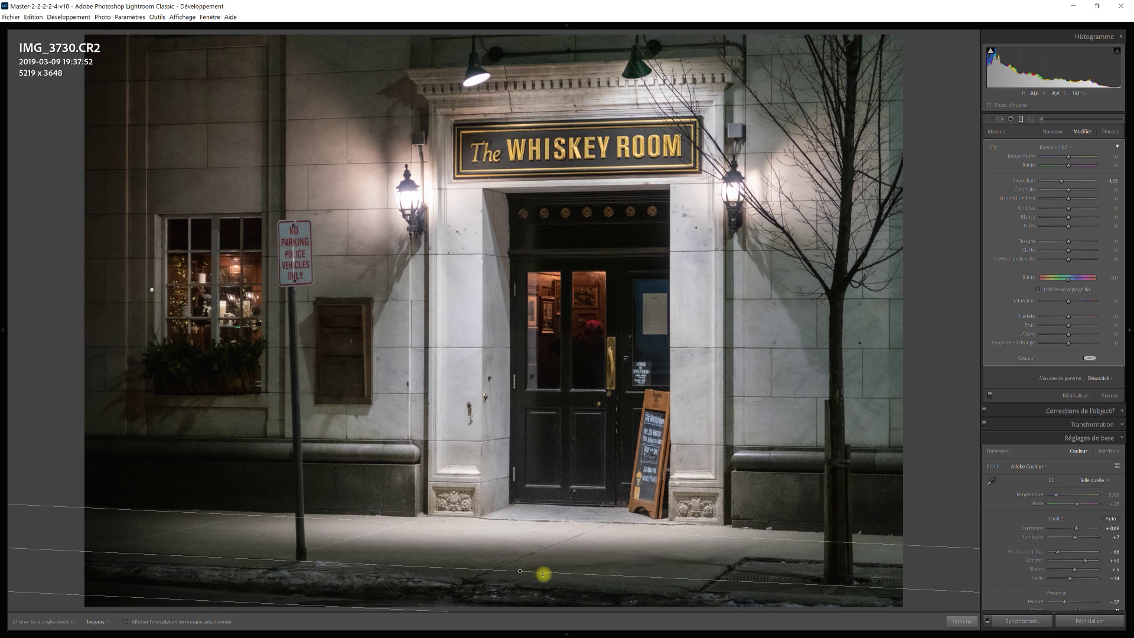
{"action": "left_click_drag", "start_coordinate": [543, 574], "coordinate": [533, 519]}
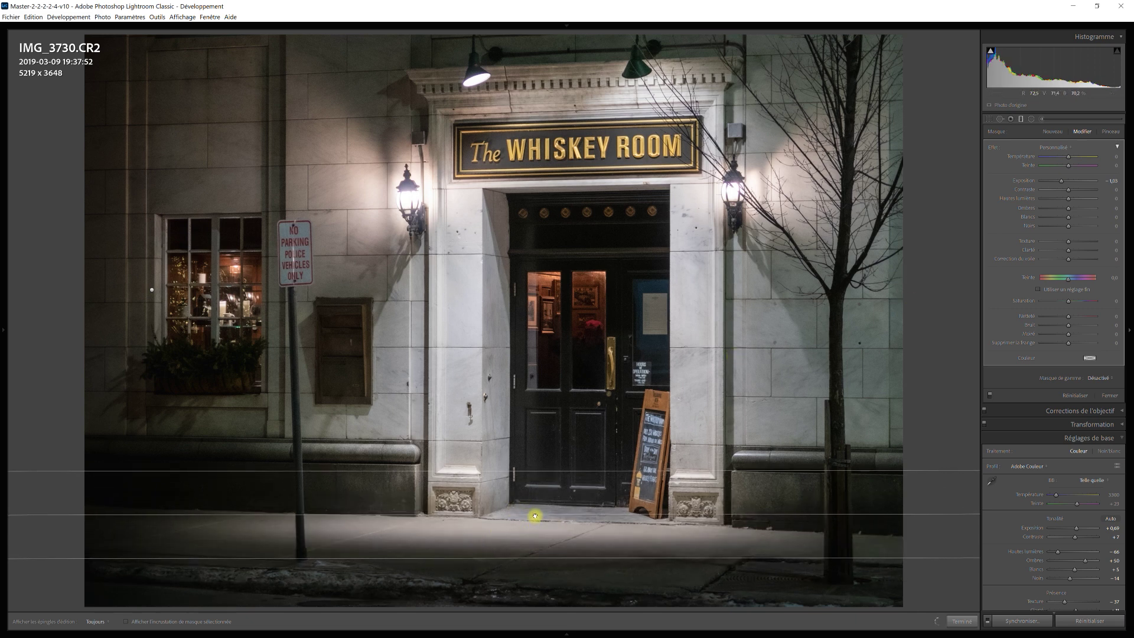
{"action": "left_click_drag", "start_coordinate": [549, 518], "coordinate": [552, 518]}
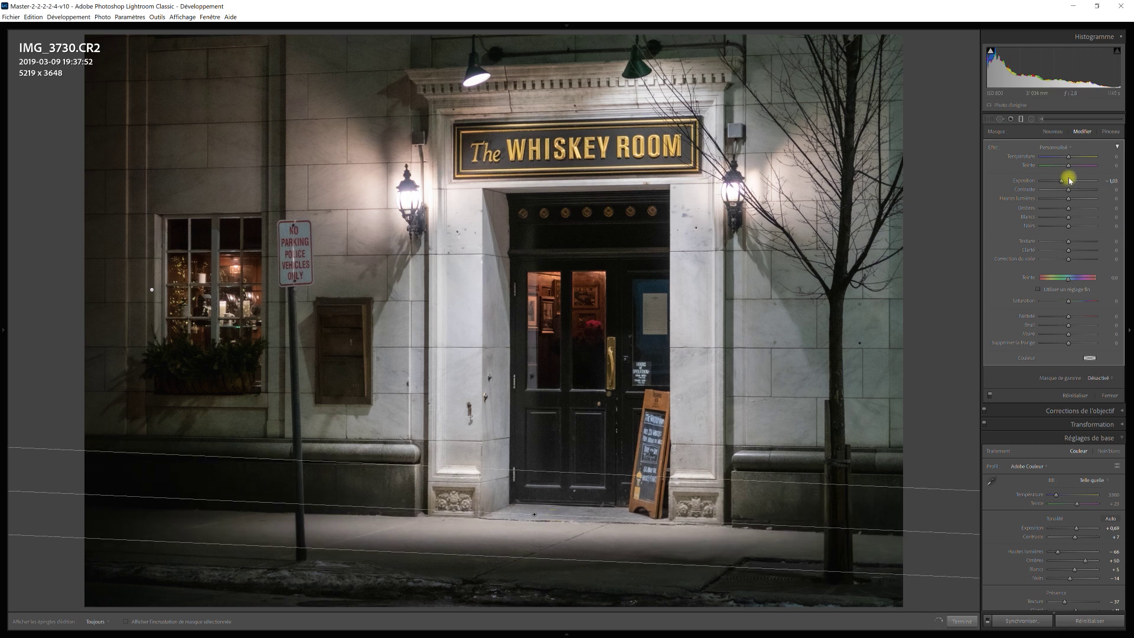
Step: Give the sidewalk filter exposure -1.55, contrast 2, shadows -18 and blacks -3
{"action": "left_click_drag", "start_coordinate": [1061, 184], "coordinate": [1059, 185]}
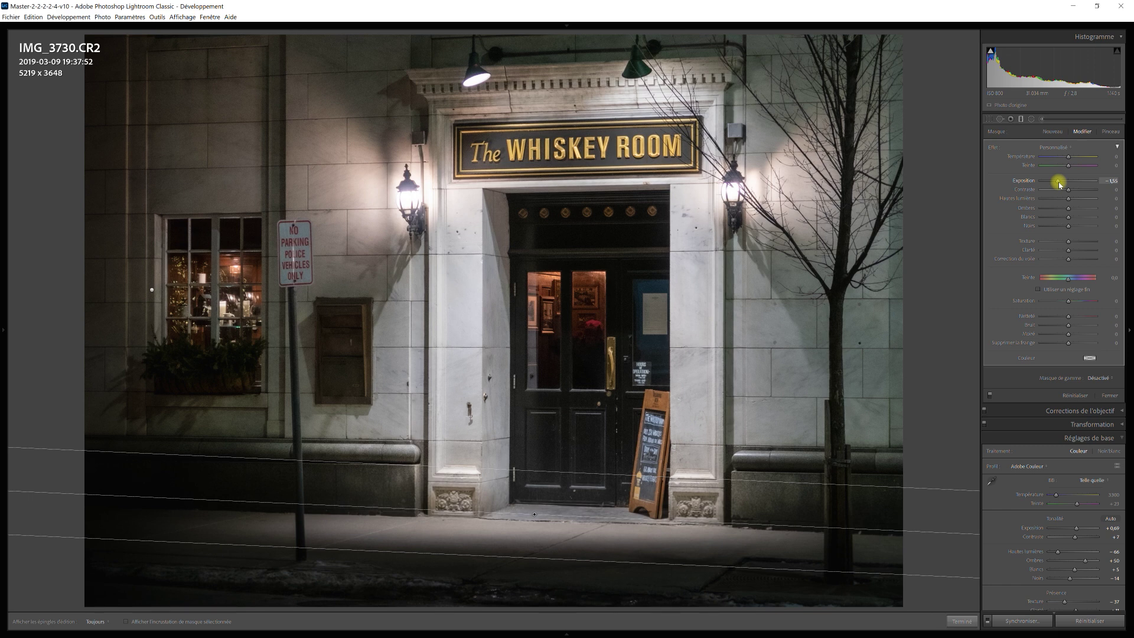
{"action": "left_click_drag", "start_coordinate": [1068, 190], "coordinate": [1079, 191]}
{"action": "mouse_move", "coordinate": [1067, 209]}
{"action": "left_mouse_down"}
{"action": "mouse_move", "coordinate": [1055, 213]}
{"action": "mouse_move", "coordinate": [1068, 228]}
{"action": "left_mouse_up"}
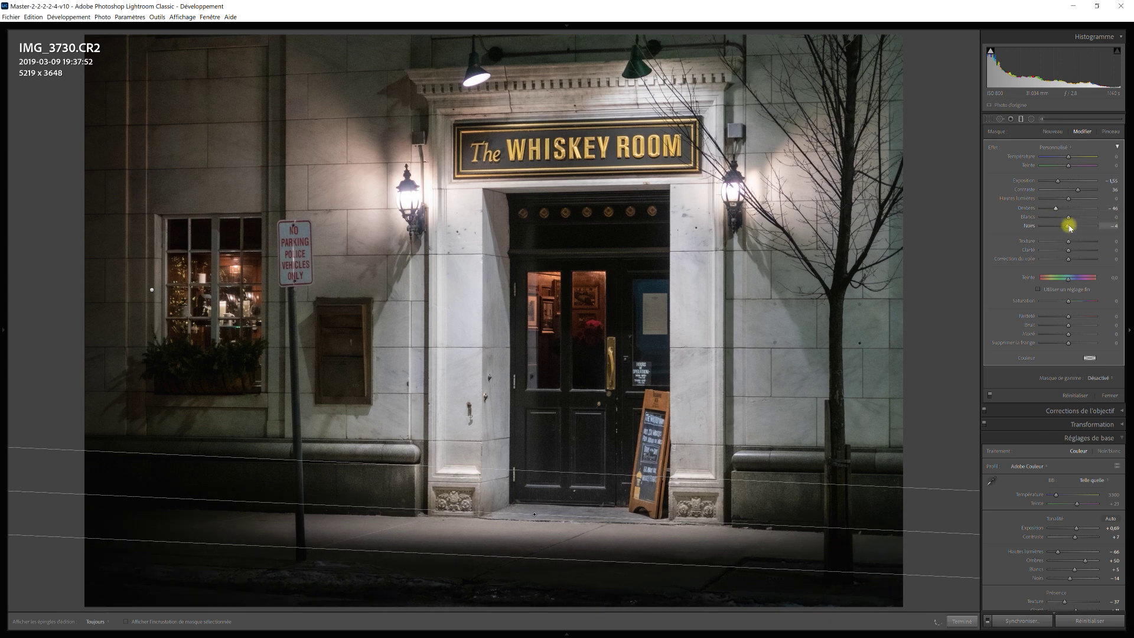
{"action": "left_click_drag", "start_coordinate": [1070, 228], "coordinate": [1071, 228]}
{"action": "left_click", "coordinate": [1118, 395]}
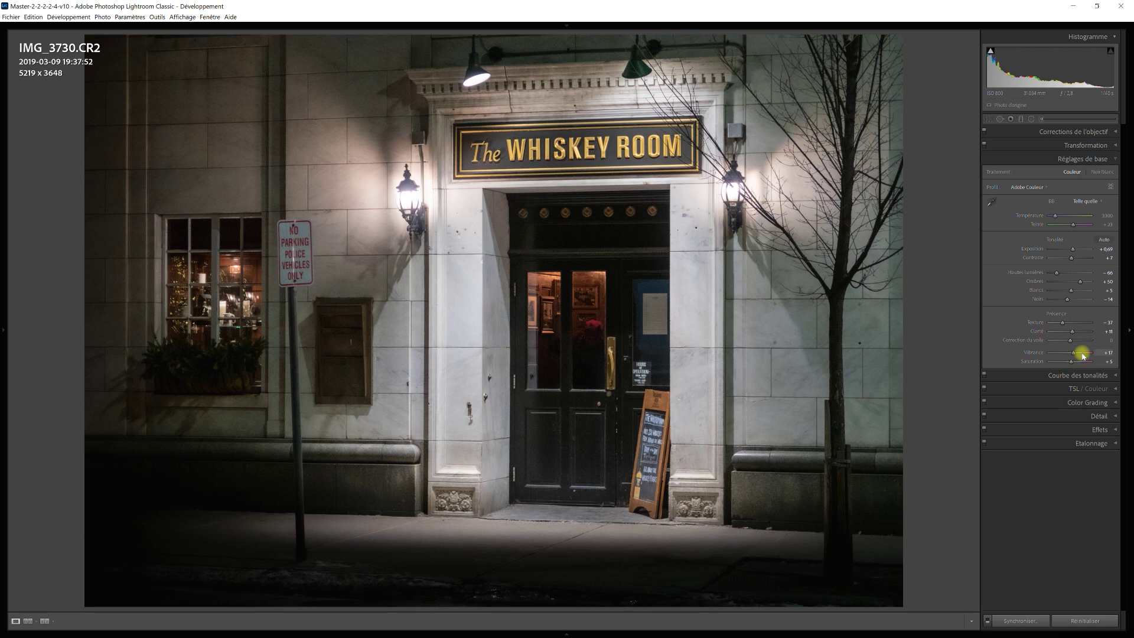
Step: Expand the Tone Curve panel for the storefront photo
{"action": "left_click", "coordinate": [1116, 375]}
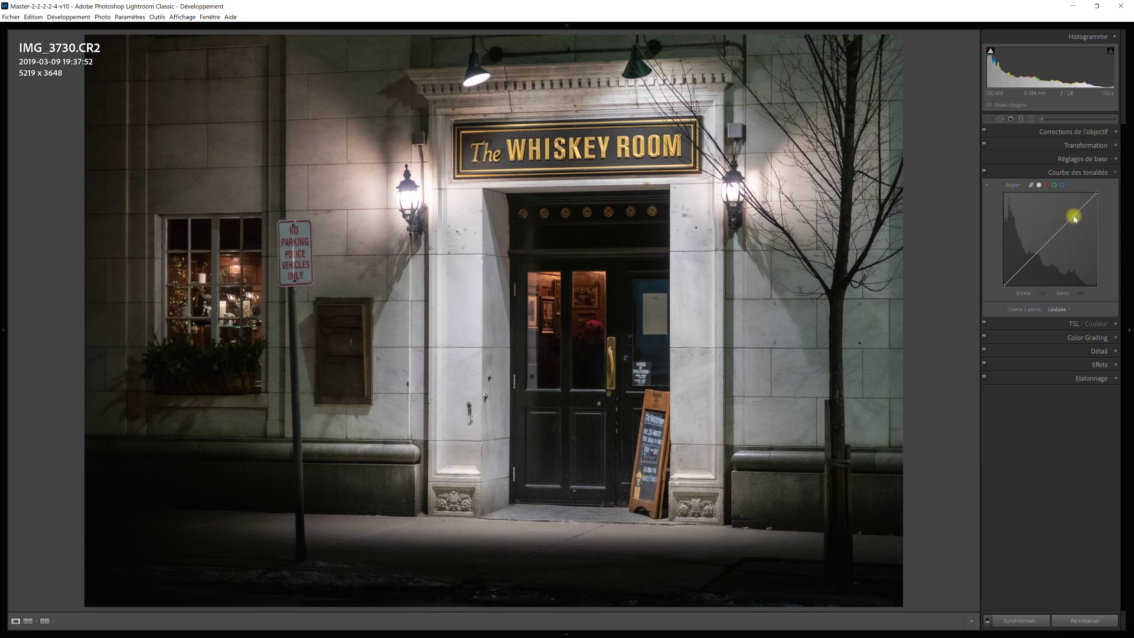
Step: Lift the curve's highlight point to about 204, lower a midtone point, raise the black point to 25
{"action": "left_click_drag", "start_coordinate": [1074, 218], "coordinate": [1074, 215]}
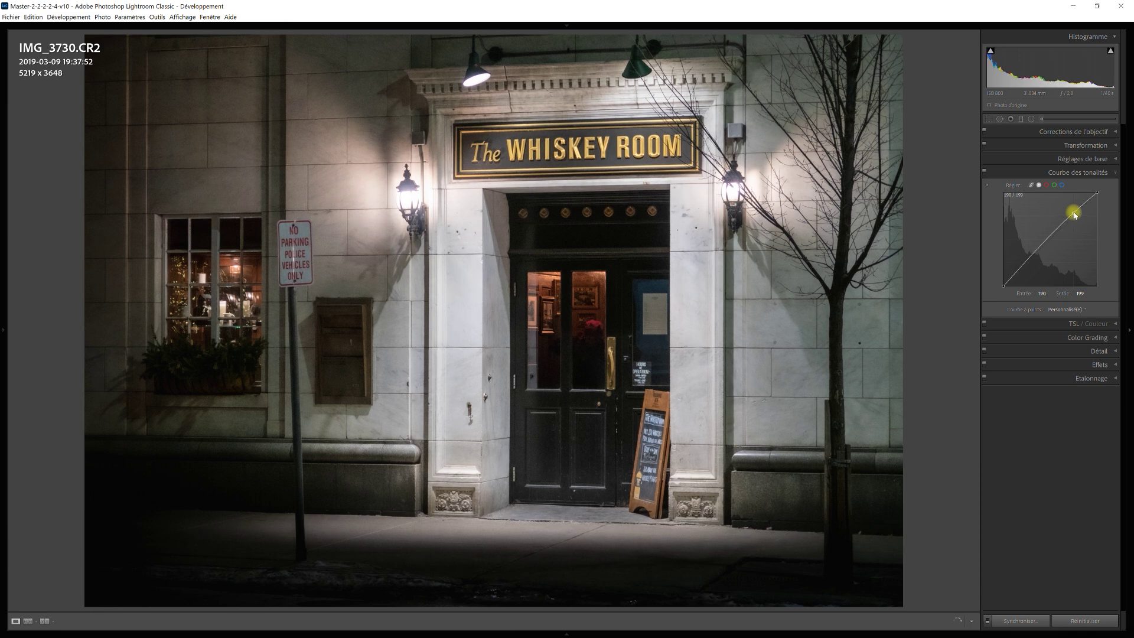
{"action": "left_click_drag", "start_coordinate": [1074, 215], "coordinate": [1073, 211]}
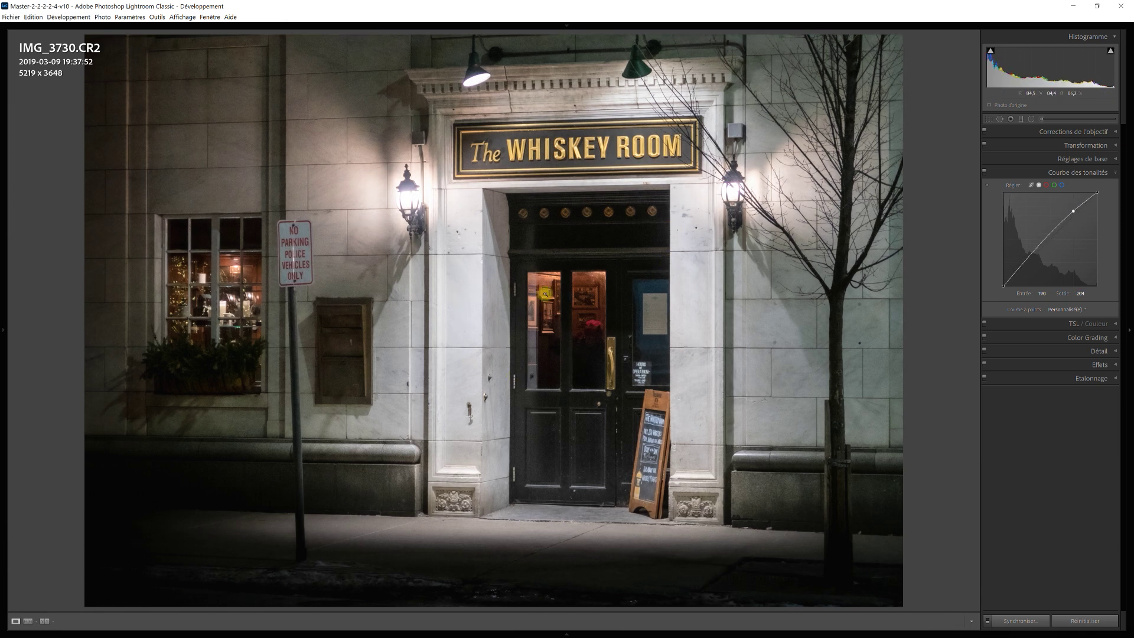
{"action": "left_click", "coordinate": [1026, 267]}
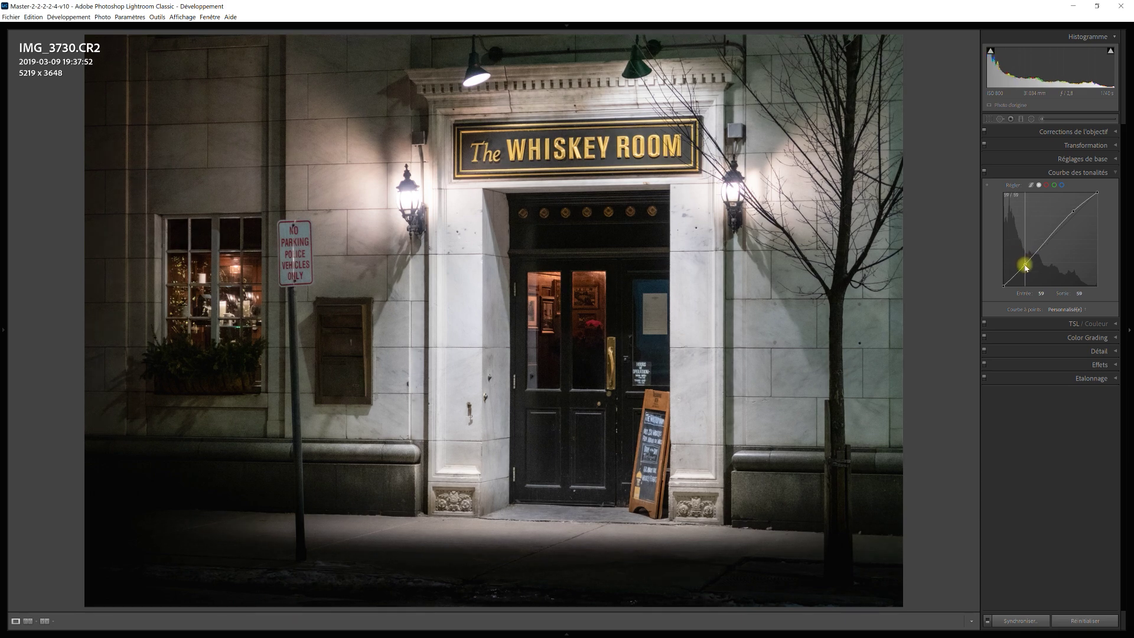
{"action": "left_click_drag", "start_coordinate": [1025, 268], "coordinate": [1025, 272]}
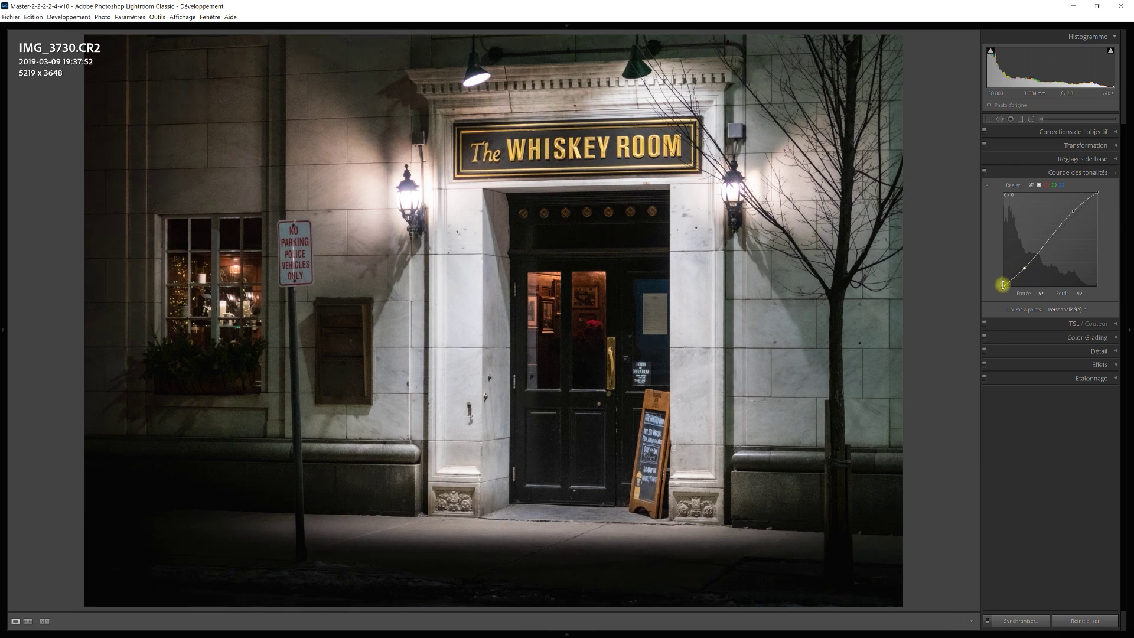
{"action": "left_click_drag", "start_coordinate": [1004, 287], "coordinate": [1000, 280]}
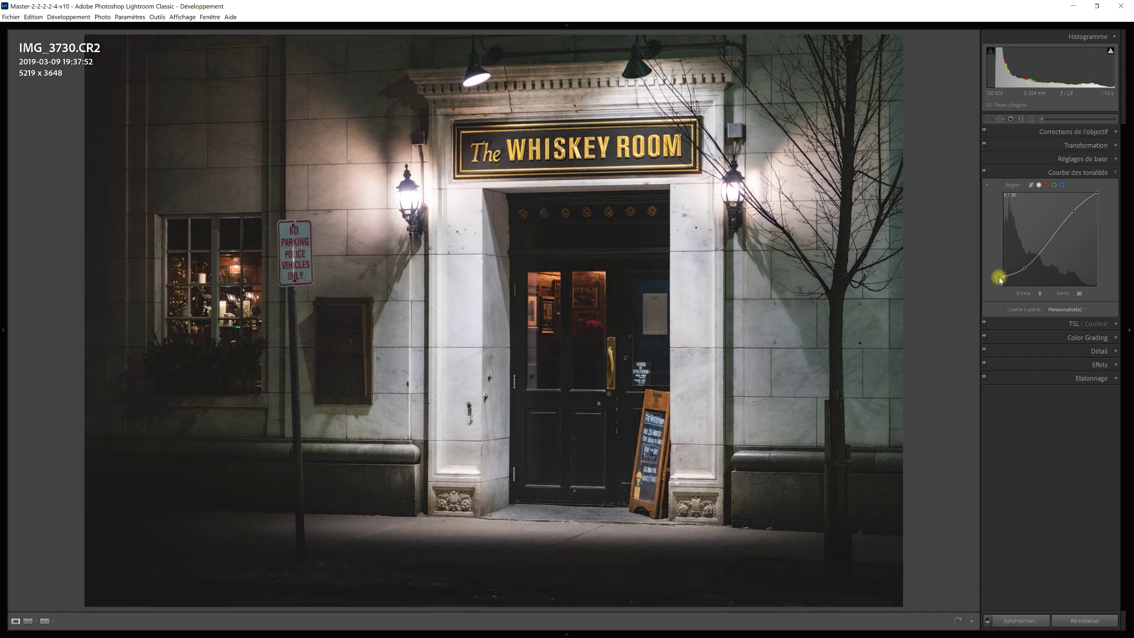
{"action": "left_click_drag", "start_coordinate": [1000, 280], "coordinate": [1000, 281]}
{"action": "left_click", "coordinate": [1062, 186]}
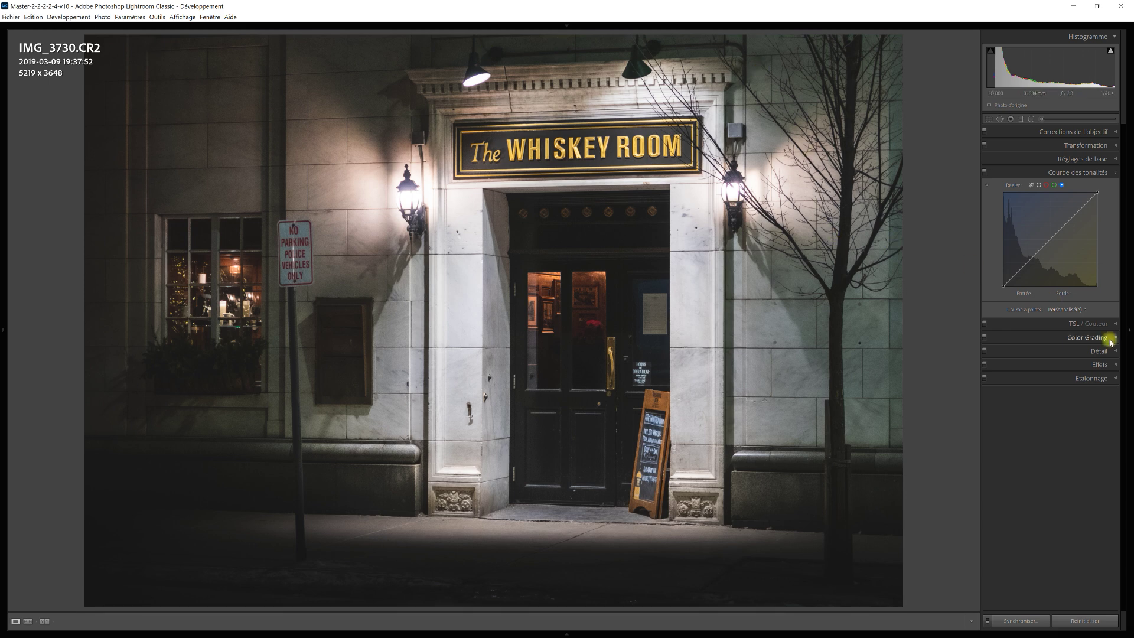
Step: Add a blue-channel shadow point and pull it down to about 42 output
{"action": "left_click", "coordinate": [1023, 267]}
{"action": "left_click_drag", "start_coordinate": [1024, 270], "coordinate": [1026, 274]}
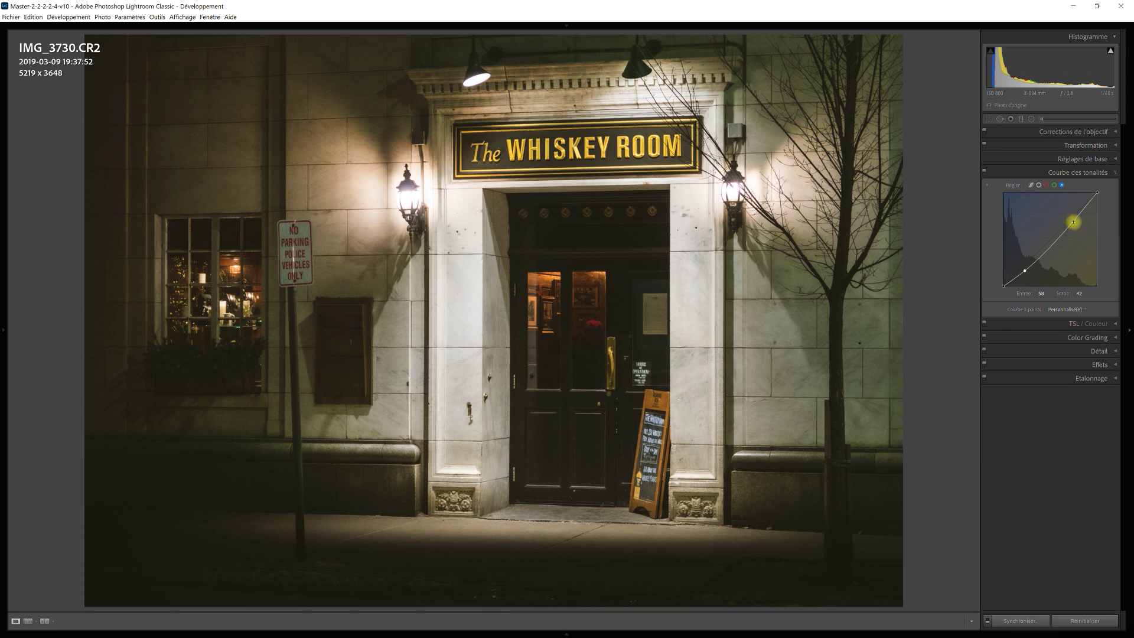
Step: Add a blue-channel highlight point and lift it to about 185 in, 198 out
{"action": "left_click", "coordinate": [1073, 221]}
{"action": "left_click_drag", "start_coordinate": [1073, 222], "coordinate": [1073, 220]}
{"action": "left_click_drag", "start_coordinate": [1073, 218], "coordinate": [1073, 217]}
{"action": "left_click_drag", "start_coordinate": [1073, 217], "coordinate": [1072, 213]}
Step: Add a post-crop vignette with amount −23, feather 85 and roundness −42
{"action": "key", "text": "ctrl+2"}
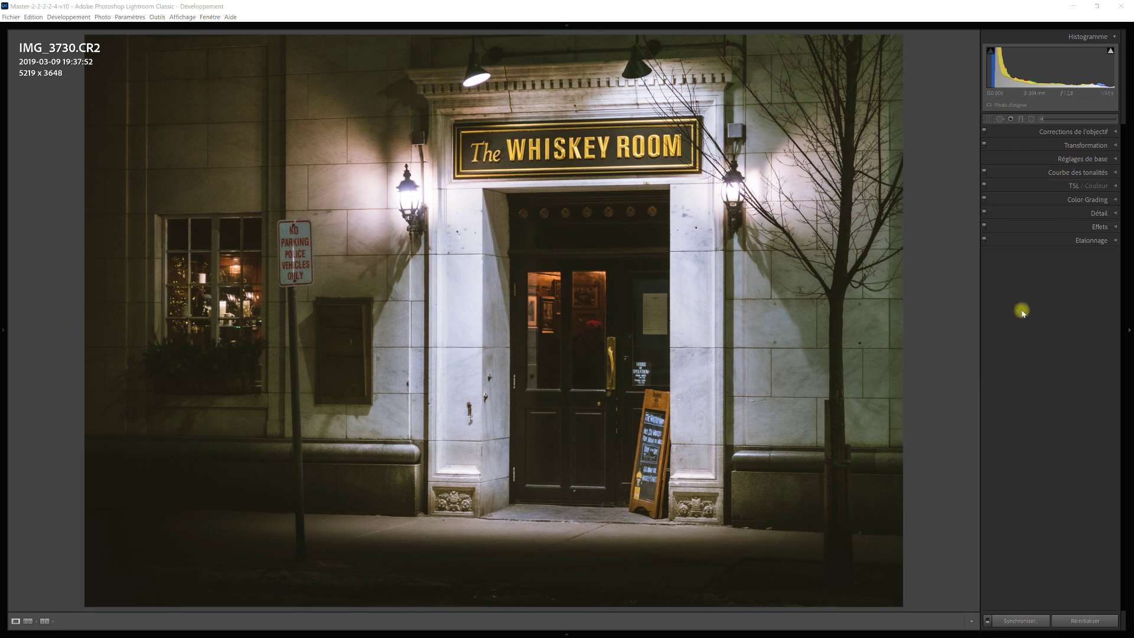
{"action": "left_click", "coordinate": [1115, 228]}
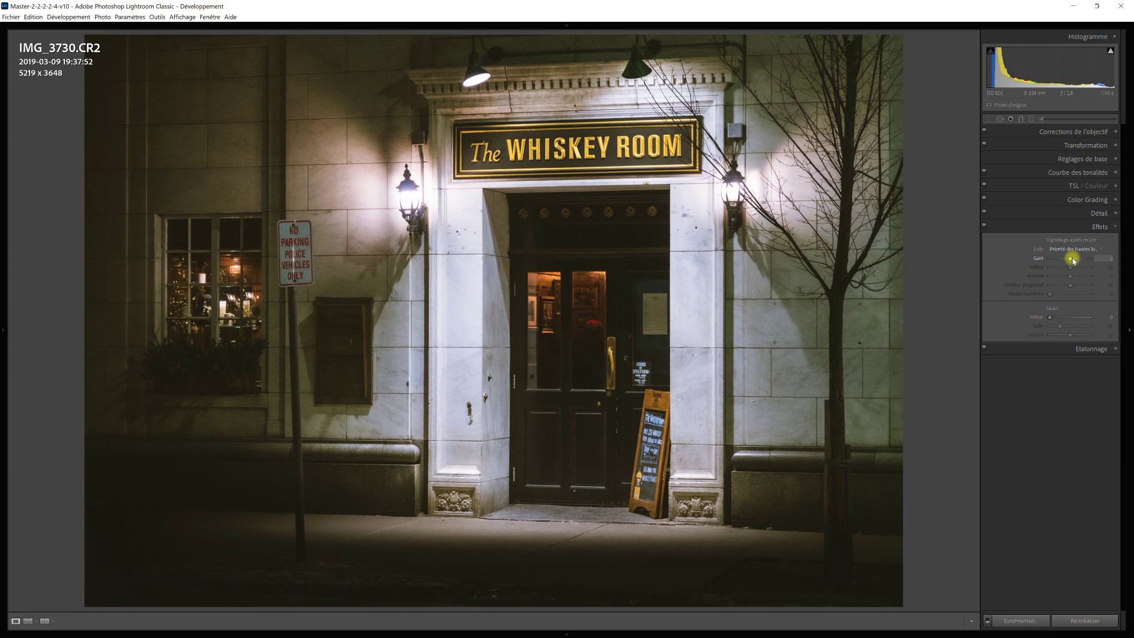
{"action": "left_click_drag", "start_coordinate": [1071, 259], "coordinate": [1066, 258]}
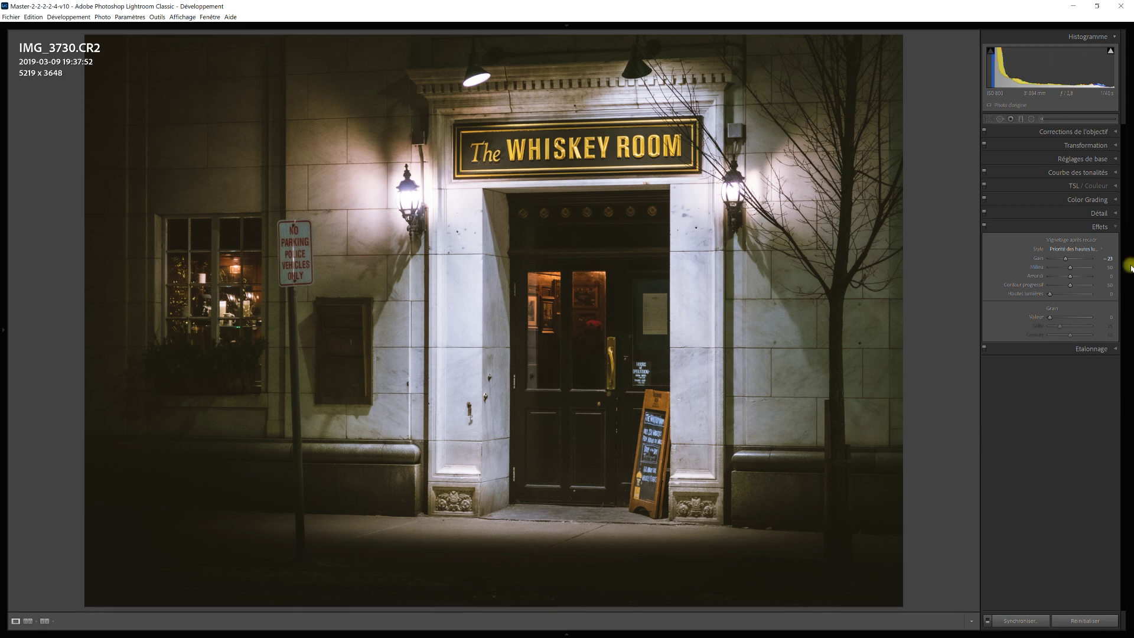
{"action": "left_click_drag", "start_coordinate": [1072, 289], "coordinate": [1085, 287]}
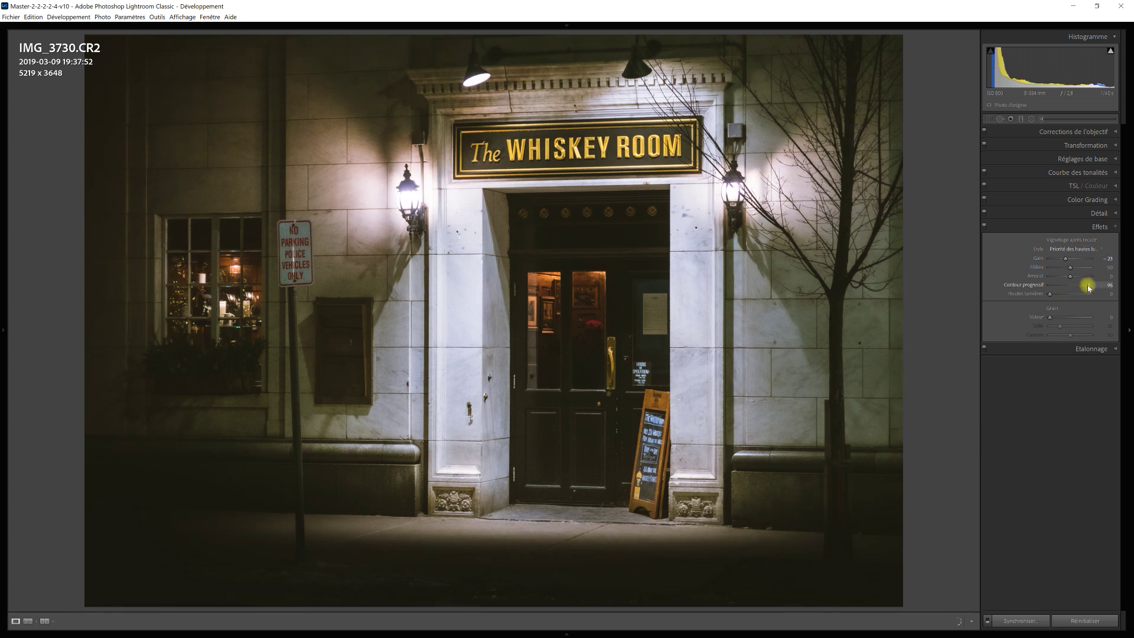
{"action": "left_click_drag", "start_coordinate": [1069, 275], "coordinate": [1063, 279]}
{"action": "left_click_drag", "start_coordinate": [1061, 278], "coordinate": [1059, 278]}
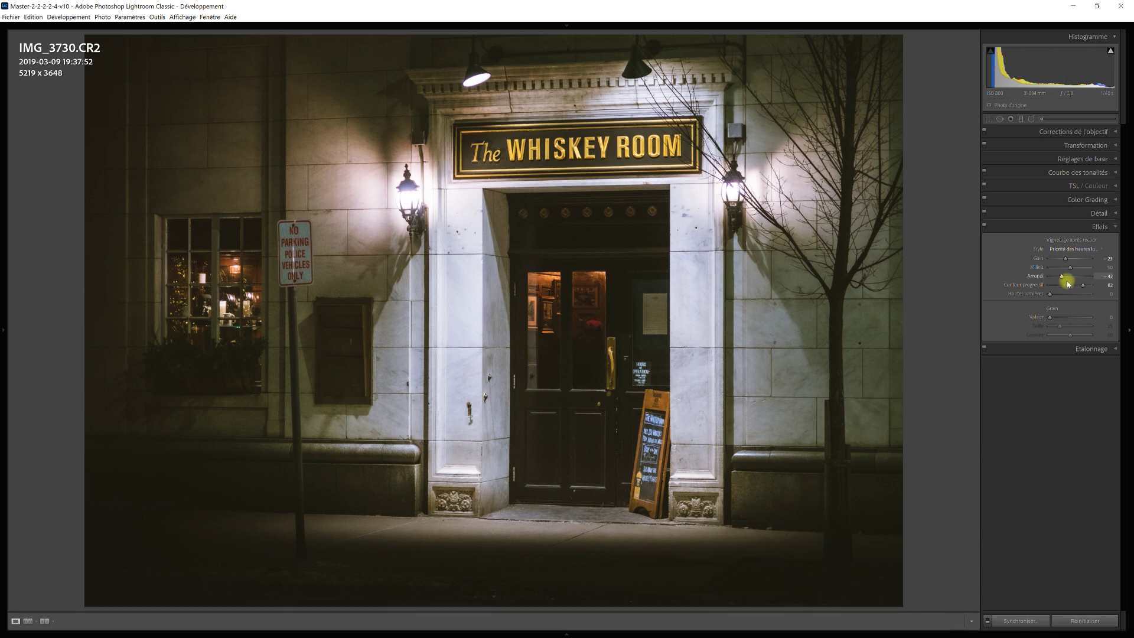
{"action": "left_click", "coordinate": [1114, 228]}
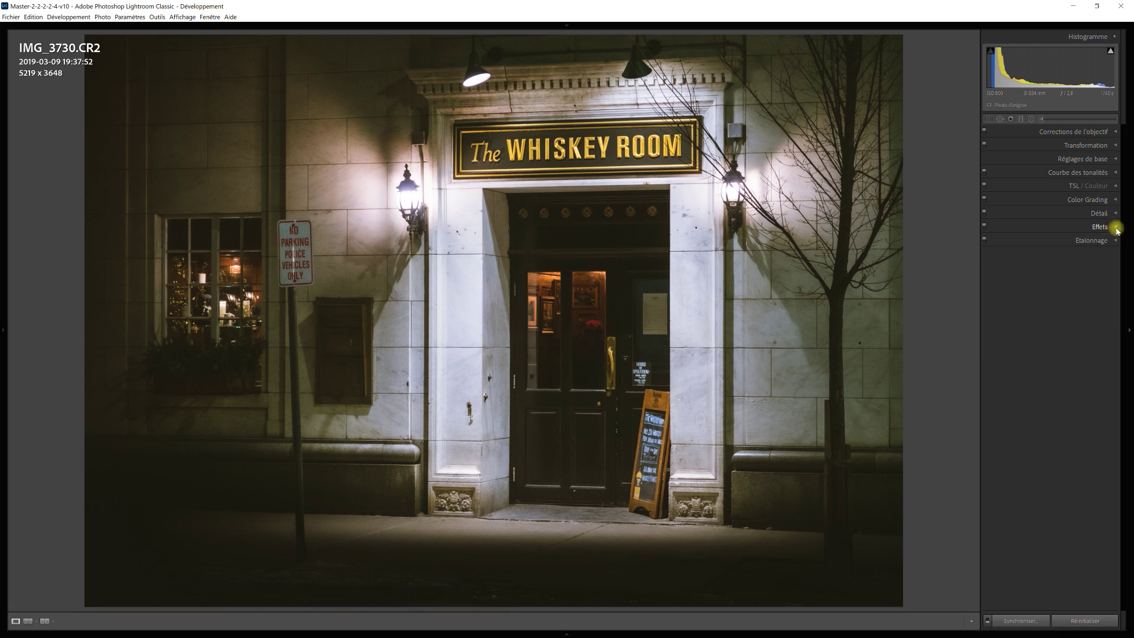
Step: Shift the yellow hue toward orange, to about −29, in the HSL panel
{"action": "left_click", "coordinate": [1113, 187]}
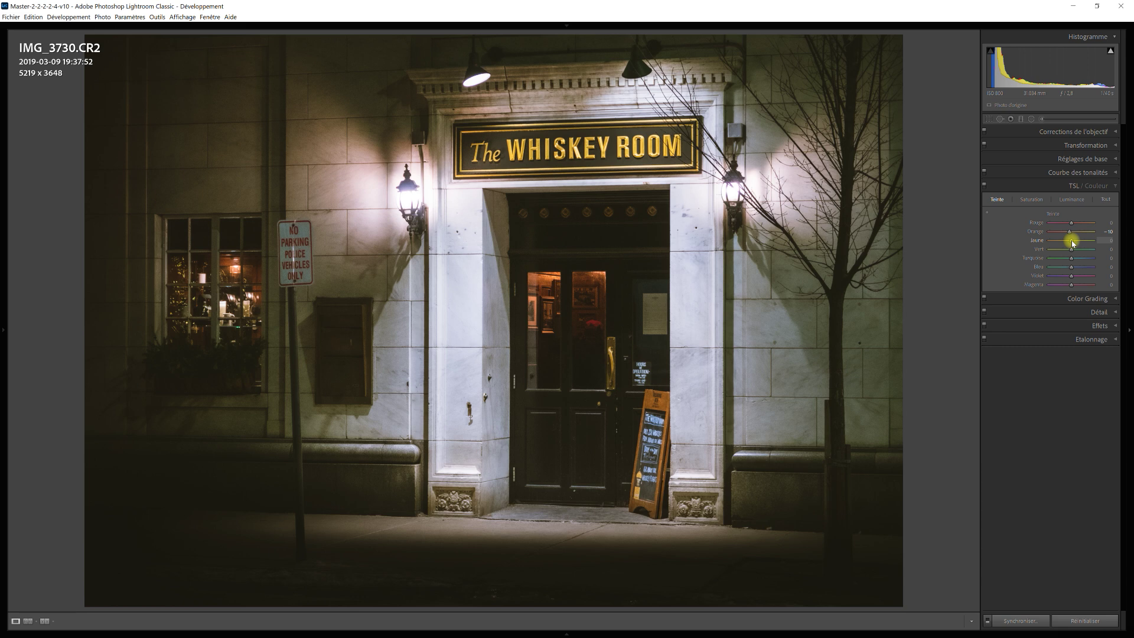
{"action": "scroll", "coordinate": [1072, 242], "scroll_direction": "down", "scroll_amount": 4}
{"action": "left_click_drag", "start_coordinate": [1069, 242], "coordinate": [1065, 244]}
Step: After briefly testing higher values, pull the red saturation down in the Saturation tab
{"action": "left_click", "coordinate": [1082, 201]}
{"action": "left_click", "coordinate": [1037, 201]}
{"action": "mouse_move", "coordinate": [1070, 224]}
{"action": "left_mouse_down"}
{"action": "mouse_move", "coordinate": [1099, 227]}
{"action": "mouse_move", "coordinate": [1075, 228]}
{"action": "mouse_move", "coordinate": [1089, 229]}
{"action": "left_mouse_up"}
{"action": "mouse_move", "coordinate": [1090, 229]}
{"action": "left_mouse_down"}
{"action": "mouse_move", "coordinate": [1036, 224]}
{"action": "mouse_move", "coordinate": [1125, 223]}
{"action": "left_mouse_up"}
{"action": "left_click_drag", "start_coordinate": [1094, 222], "coordinate": [1044, 232]}
Step: Desaturate the greens, aqua and blues after briefly testing higher saturation values
{"action": "left_click_drag", "start_coordinate": [1071, 249], "coordinate": [1123, 254]}
{"action": "left_click_drag", "start_coordinate": [1103, 260], "coordinate": [1040, 254]}
{"action": "left_click_drag", "start_coordinate": [1072, 261], "coordinate": [1098, 257]}
{"action": "mouse_move", "coordinate": [1037, 264]}
{"action": "left_mouse_down"}
{"action": "mouse_move", "coordinate": [1085, 270]}
{"action": "mouse_move", "coordinate": [1040, 270]}
{"action": "left_mouse_up"}
{"action": "mouse_move", "coordinate": [1072, 269]}
{"action": "left_mouse_down"}
{"action": "mouse_move", "coordinate": [1084, 275]}
{"action": "mouse_move", "coordinate": [1061, 276]}
{"action": "mouse_move", "coordinate": [1084, 274]}
{"action": "left_mouse_up"}
{"action": "left_click_drag", "start_coordinate": [1083, 272], "coordinate": [1080, 277]}
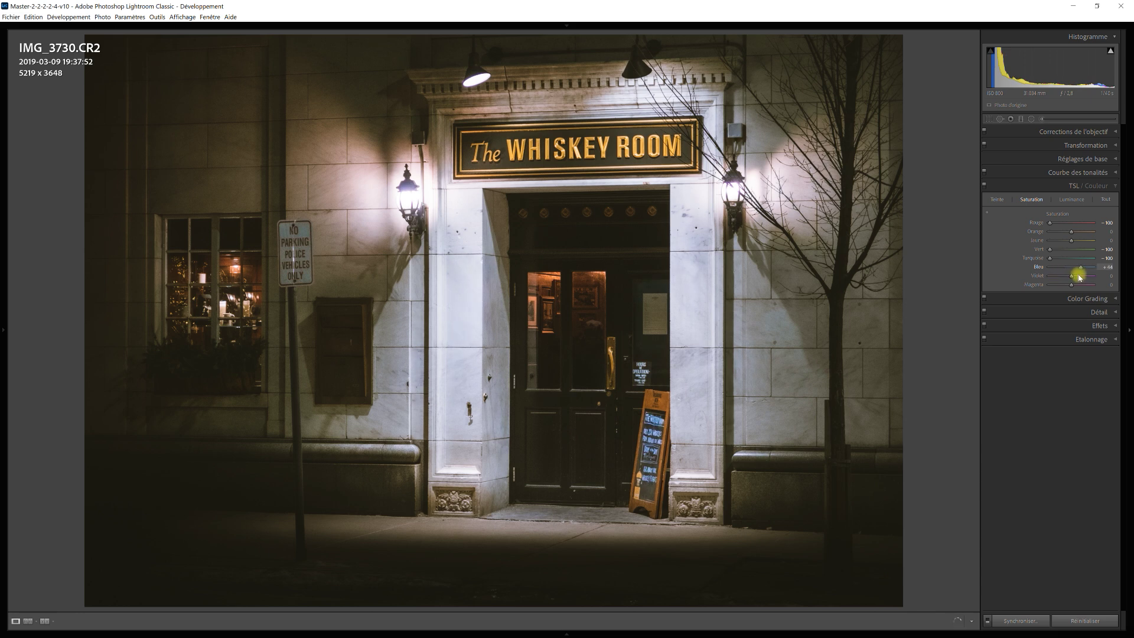
{"action": "left_click_drag", "start_coordinate": [1080, 277], "coordinate": [1037, 273]}
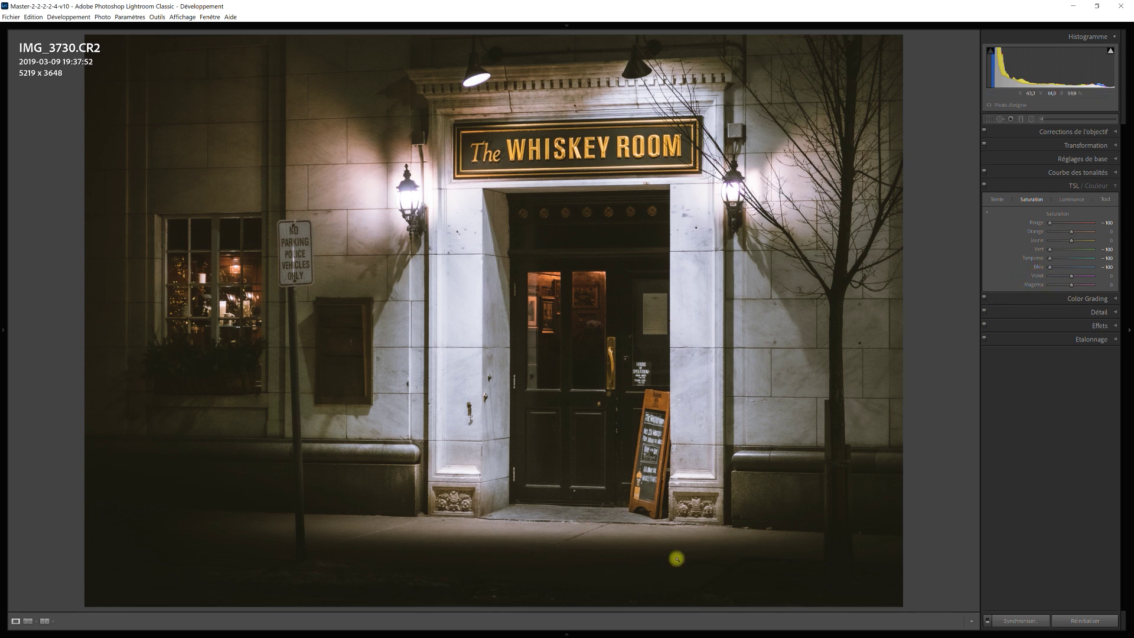
Step: Drop violet saturation and set magenta saturation to −100, then collapse the HSL panel
{"action": "left_click_drag", "start_coordinate": [1070, 275], "coordinate": [1038, 276]}
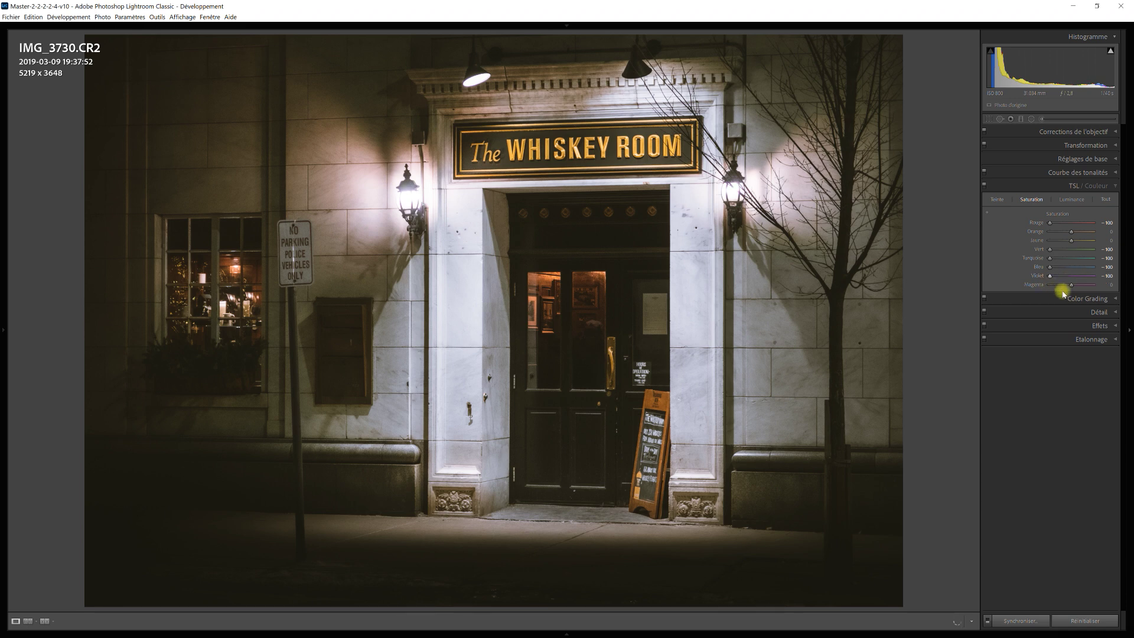
{"action": "left_click_drag", "start_coordinate": [1073, 287], "coordinate": [1032, 290]}
{"action": "key", "text": "ctrl+3"}
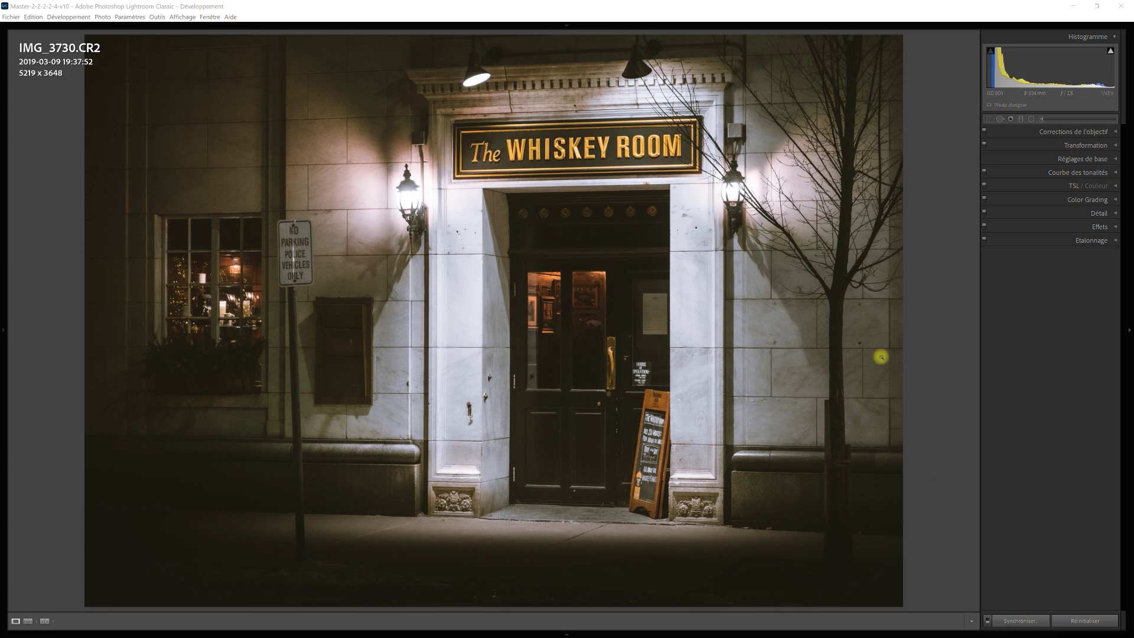
{"action": "left_click", "coordinate": [1031, 119]}
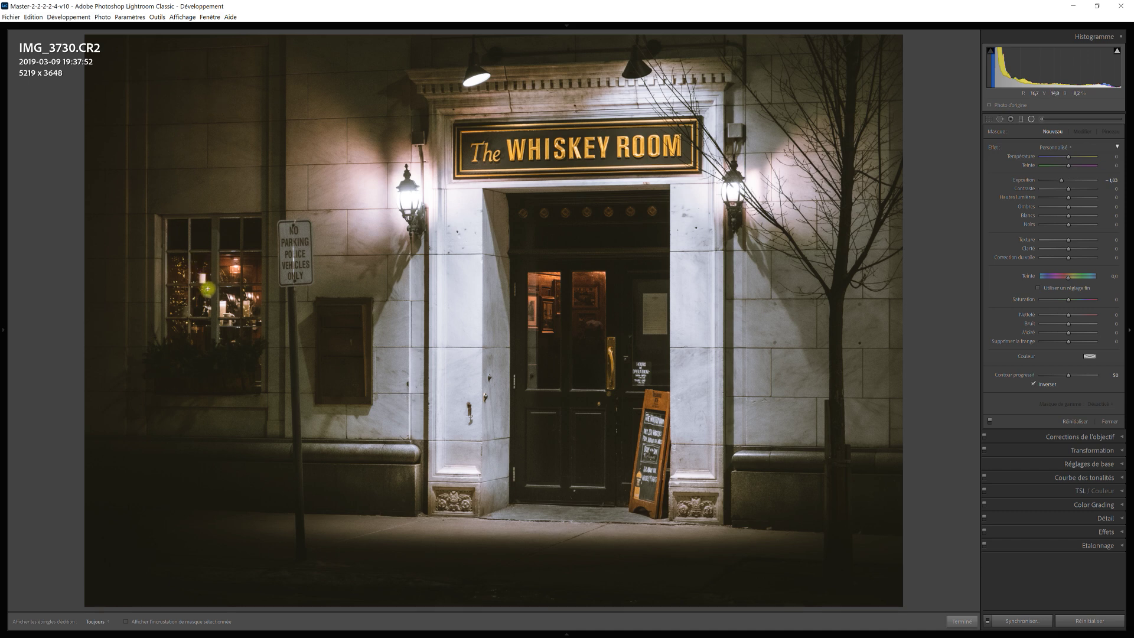
Step: Fit a tall oval radial filter over the left window and raise its exposure to about +0.41
{"action": "left_click_drag", "start_coordinate": [215, 299], "coordinate": [259, 349]}
{"action": "left_click_drag", "start_coordinate": [258, 348], "coordinate": [274, 372]}
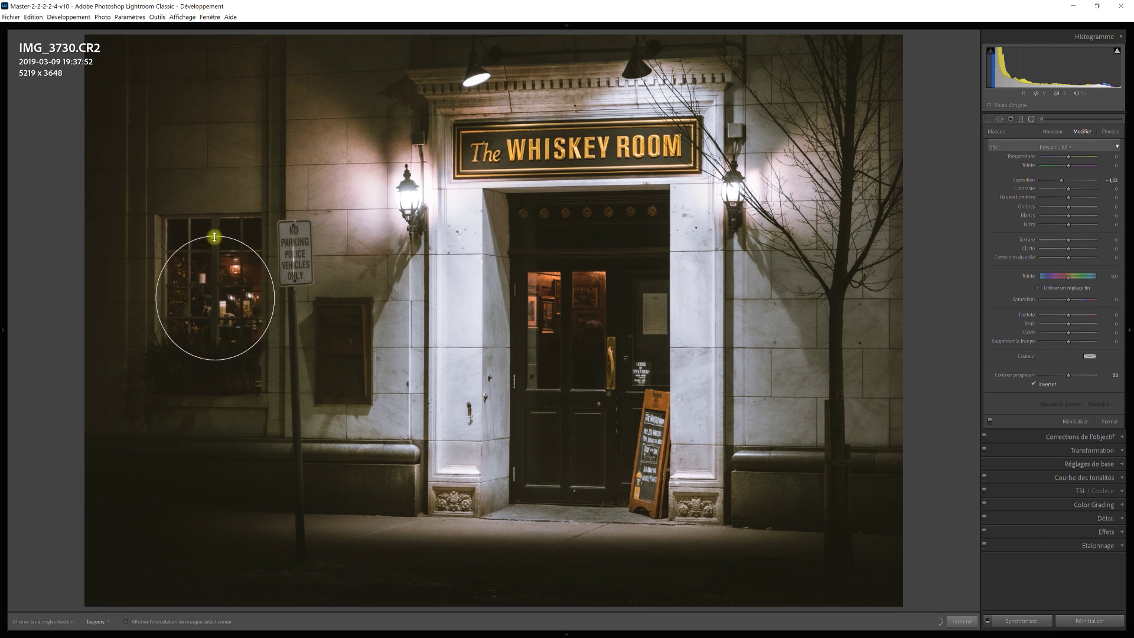
{"action": "left_click_drag", "start_coordinate": [215, 236], "coordinate": [214, 219]}
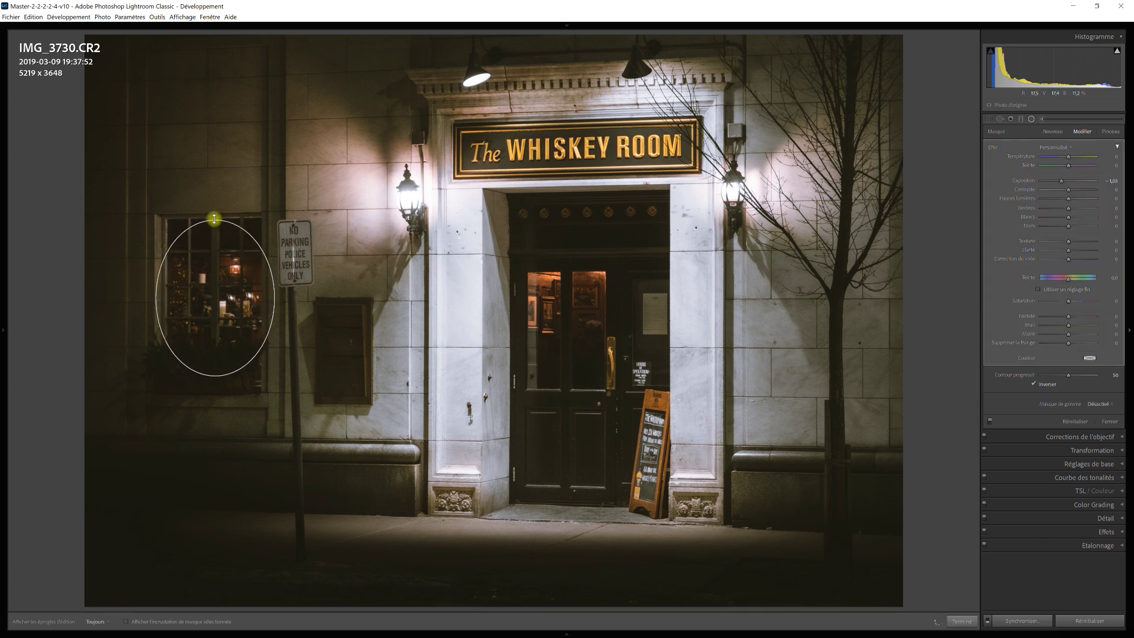
{"action": "left_click_drag", "start_coordinate": [215, 376], "coordinate": [217, 388]}
{"action": "left_click_drag", "start_coordinate": [214, 299], "coordinate": [214, 306]}
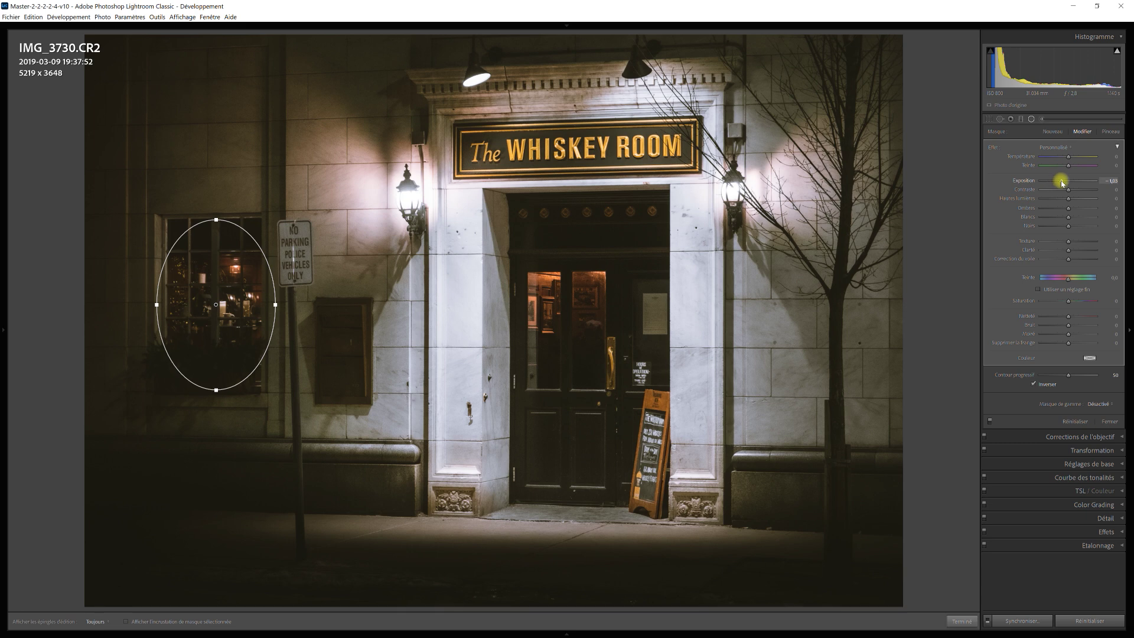
{"action": "left_click_drag", "start_coordinate": [1061, 181], "coordinate": [1070, 184]}
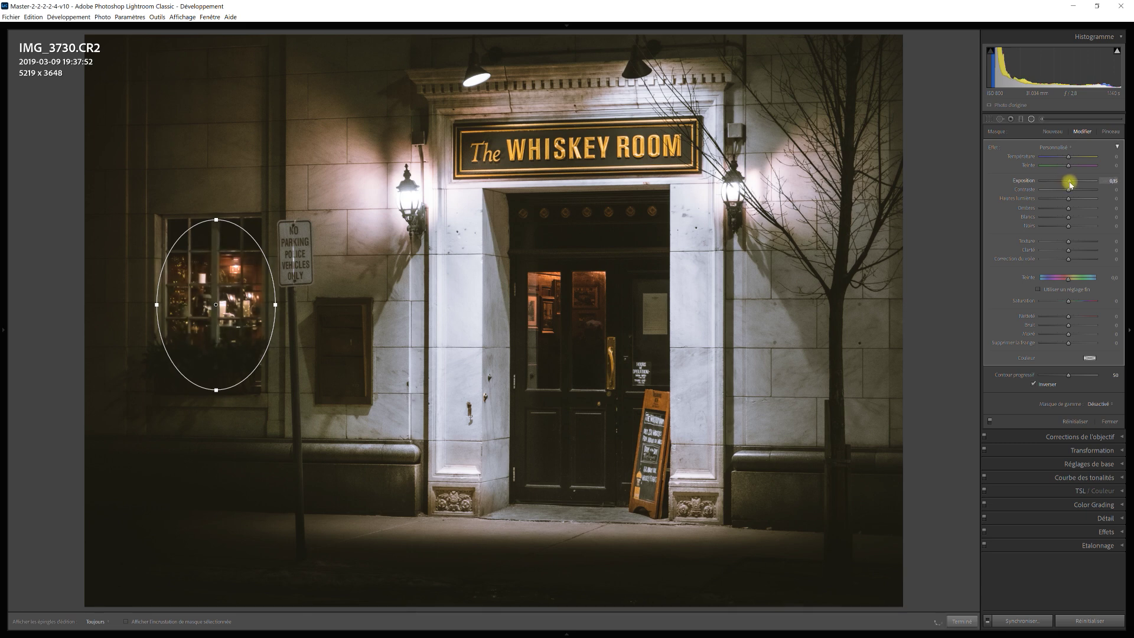
{"action": "left_click_drag", "start_coordinate": [1071, 184], "coordinate": [1070, 184]}
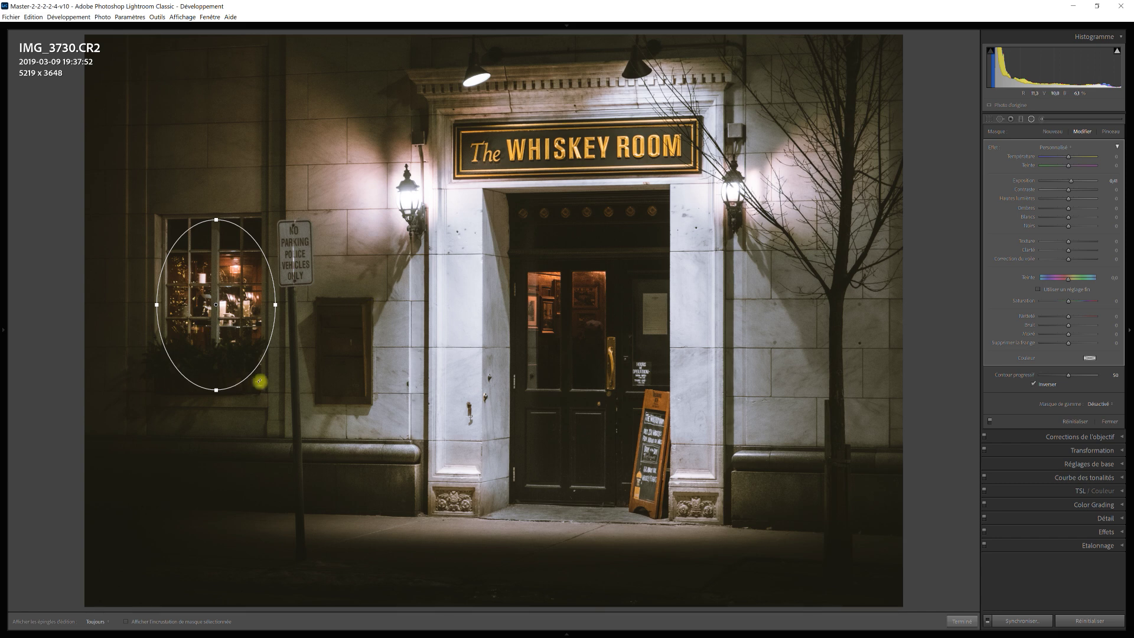
{"action": "left_click", "coordinate": [1053, 132]}
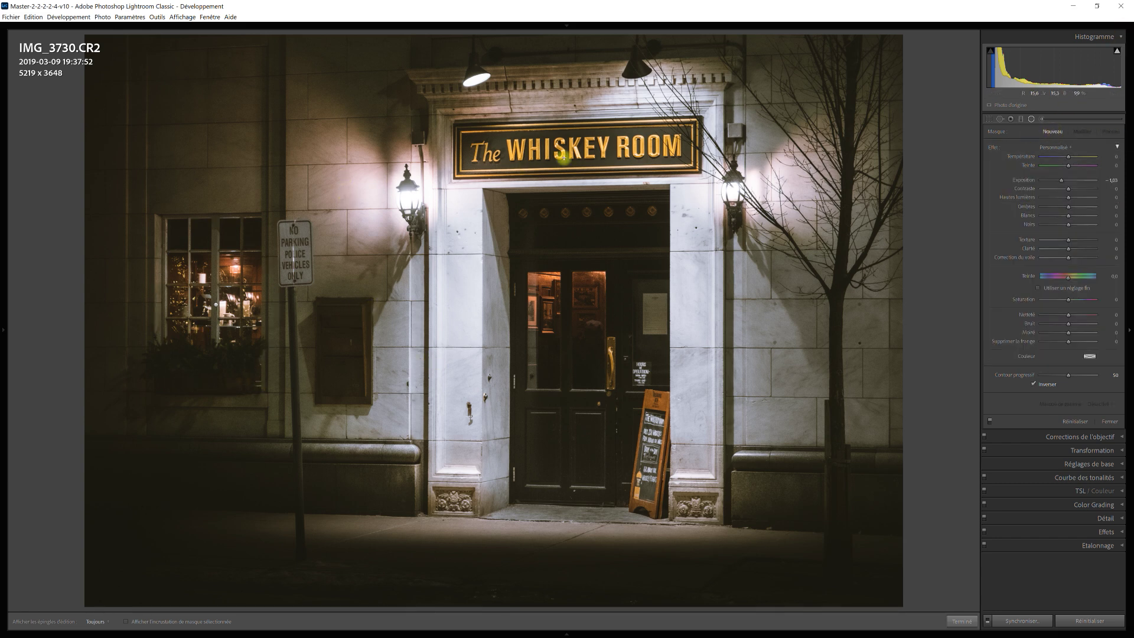
Step: Add an oval filter on the WHISKEY ROOM sign: exposure 0, more contrast and shadows, texture +20
{"action": "left_click_drag", "start_coordinate": [563, 150], "coordinate": [711, 181]}
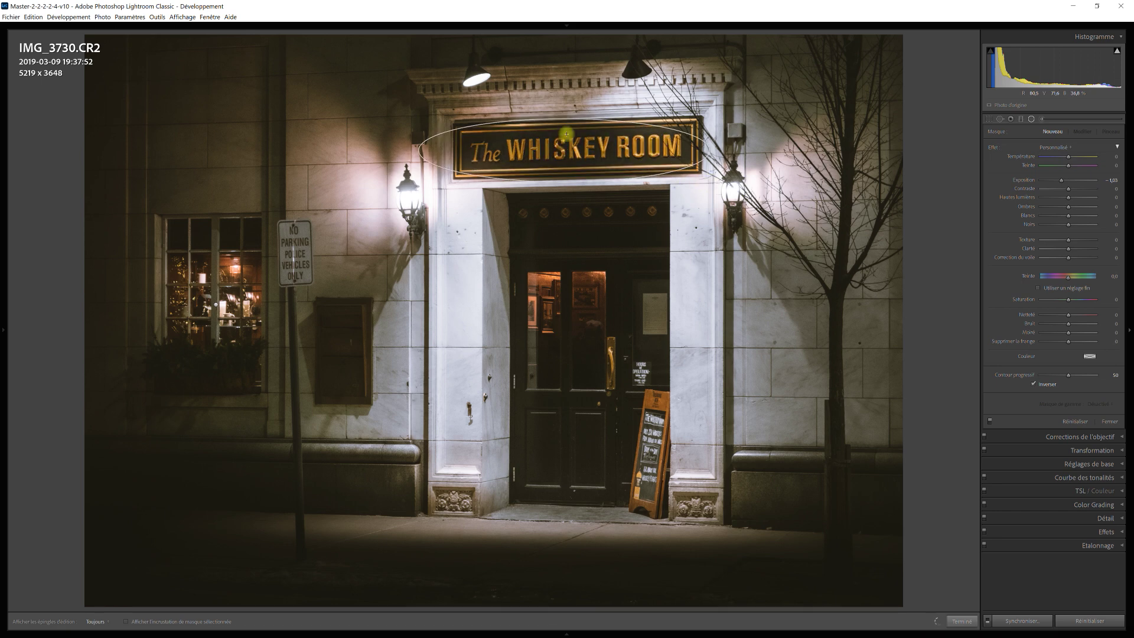
{"action": "left_click_drag", "start_coordinate": [564, 119], "coordinate": [572, 146]}
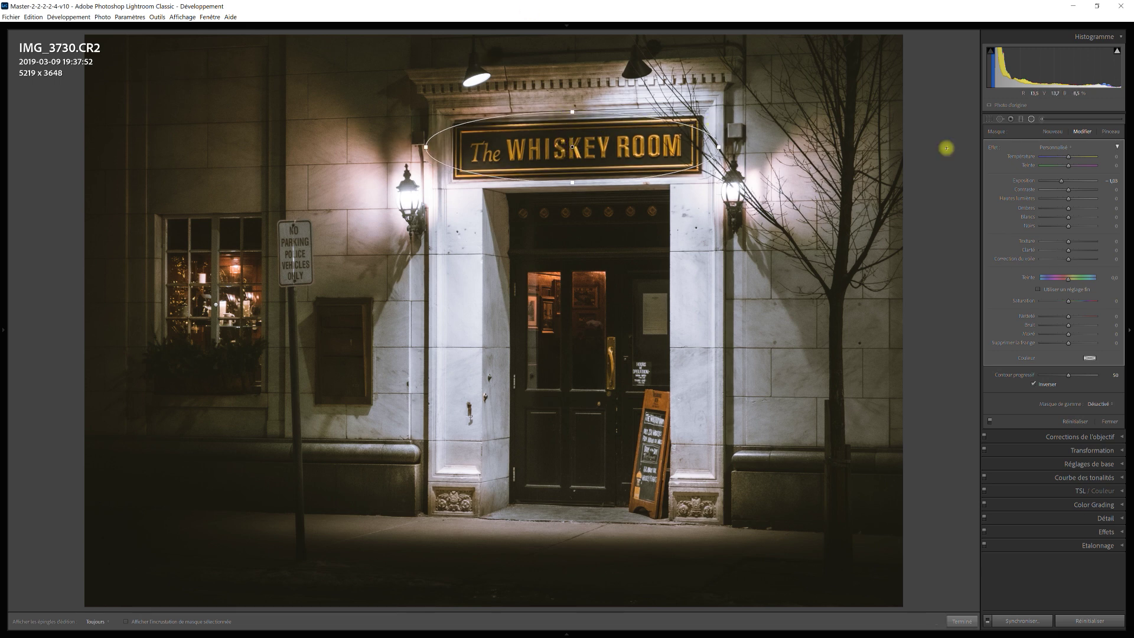
{"action": "double_click", "coordinate": [1025, 180]}
{"action": "left_click_drag", "start_coordinate": [1063, 192], "coordinate": [1074, 191]}
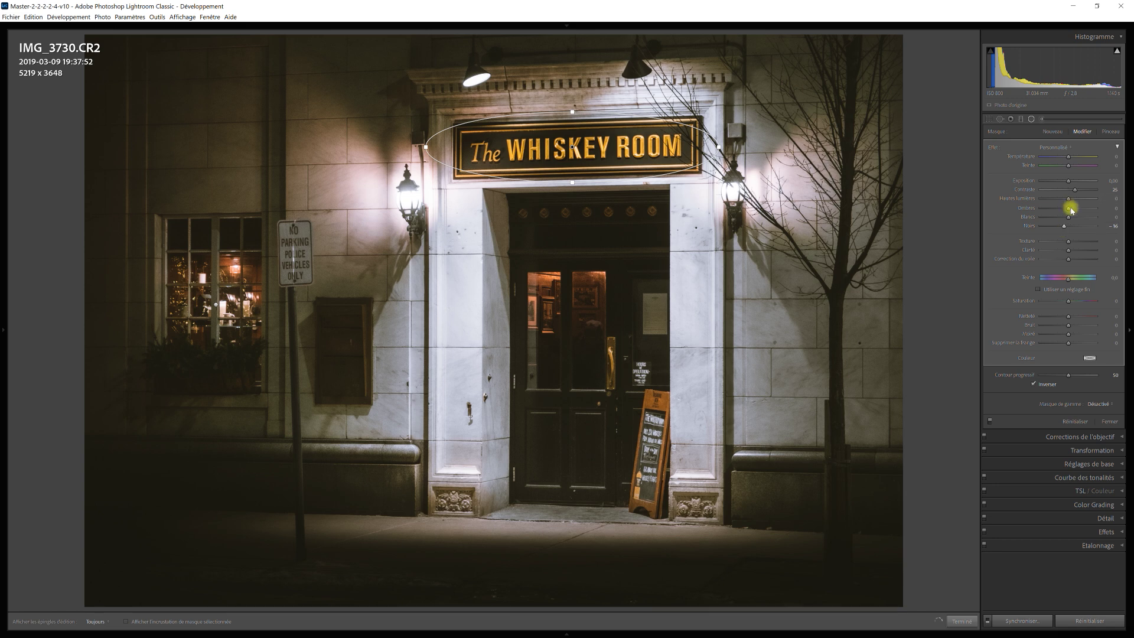
{"action": "left_click_drag", "start_coordinate": [1075, 211], "coordinate": [1075, 211]}
{"action": "left_click_drag", "start_coordinate": [1074, 244], "coordinate": [1076, 243]}
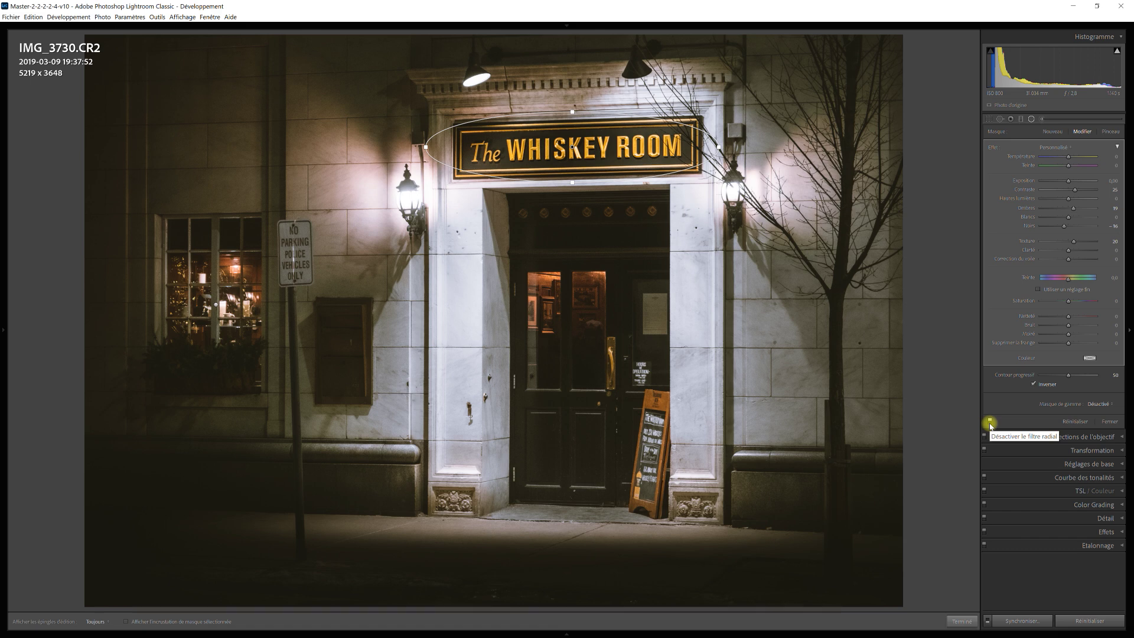
{"action": "left_click", "coordinate": [990, 422]}
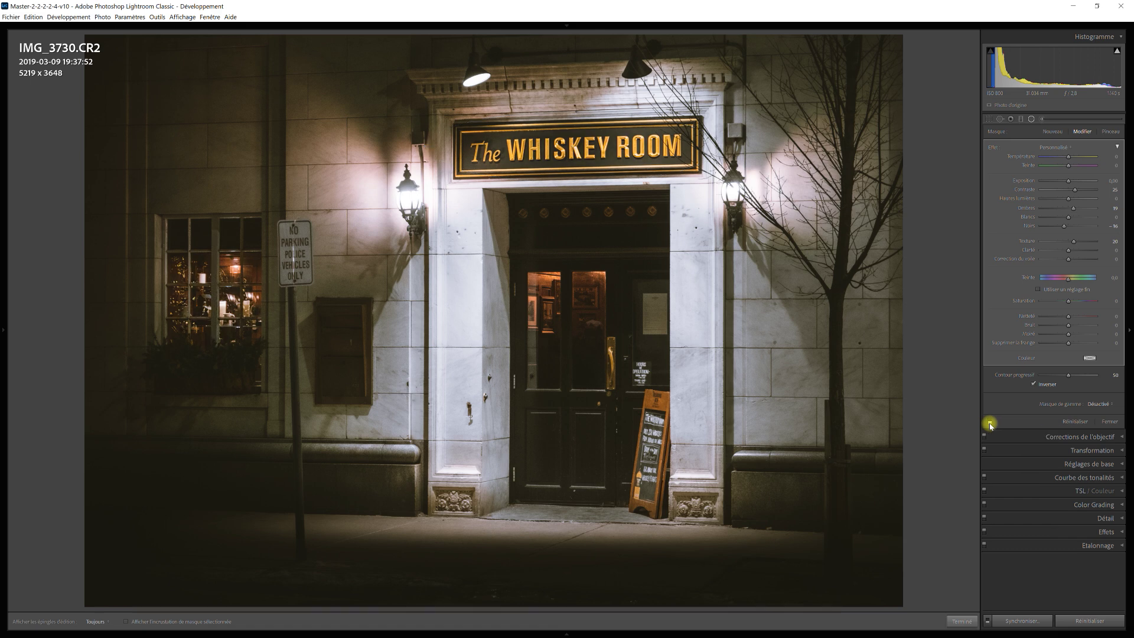
Step: Compare the sign filter on and off, set its Blacks to −26, and close the Radial Filter tool
{"action": "left_click", "coordinate": [990, 421]}
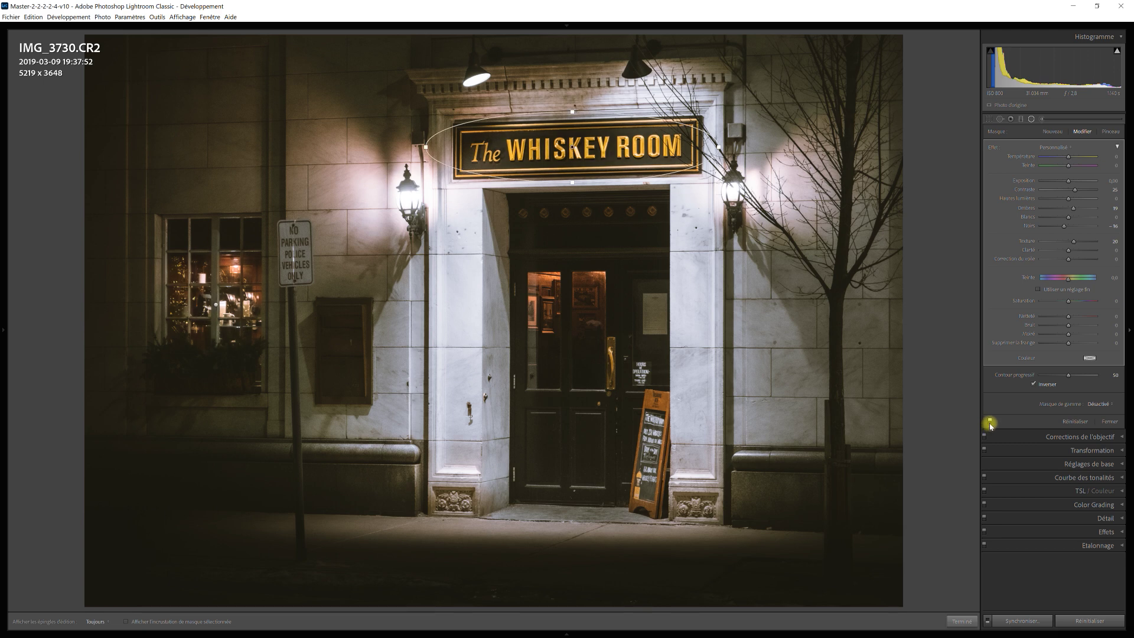
{"action": "left_click", "coordinate": [990, 421]}
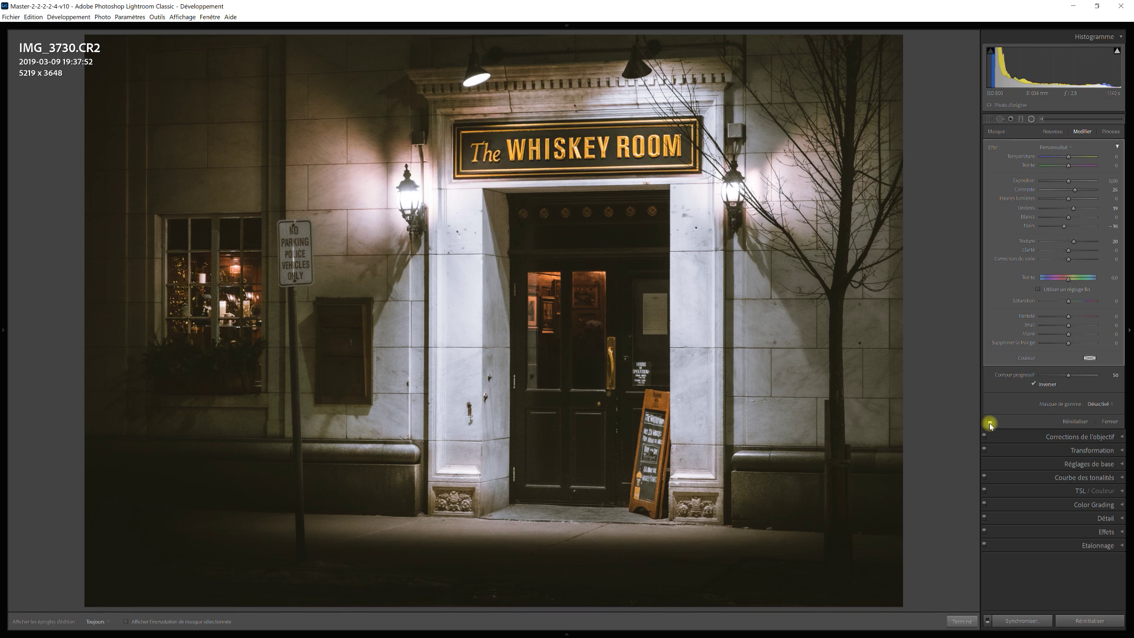
{"action": "left_click", "coordinate": [990, 421]}
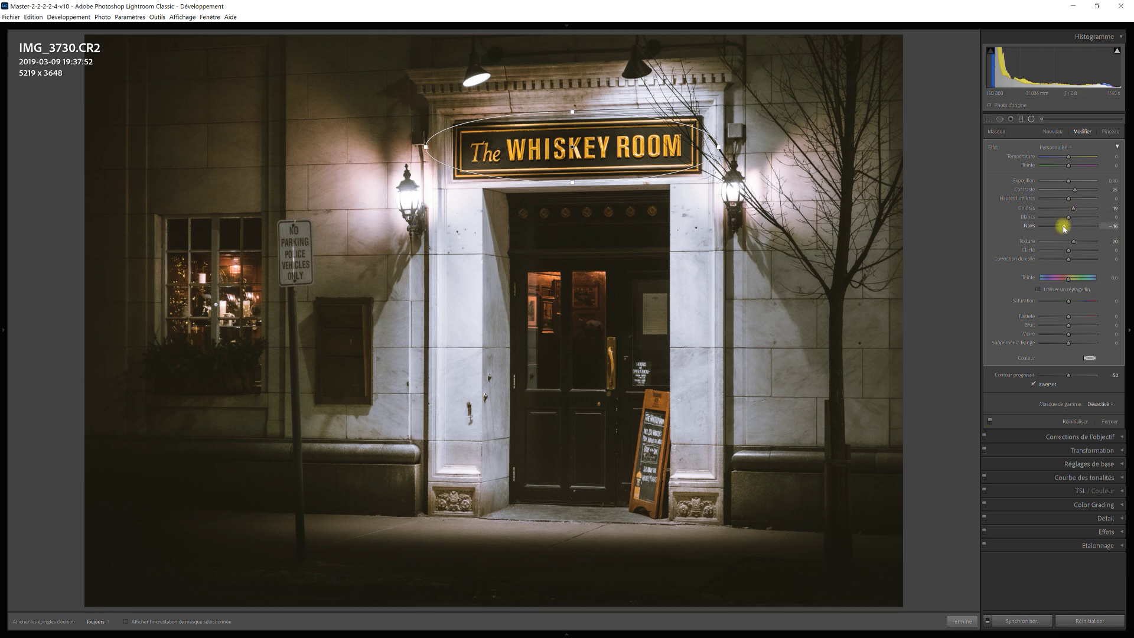
{"action": "left_click_drag", "start_coordinate": [1063, 228], "coordinate": [1061, 229]}
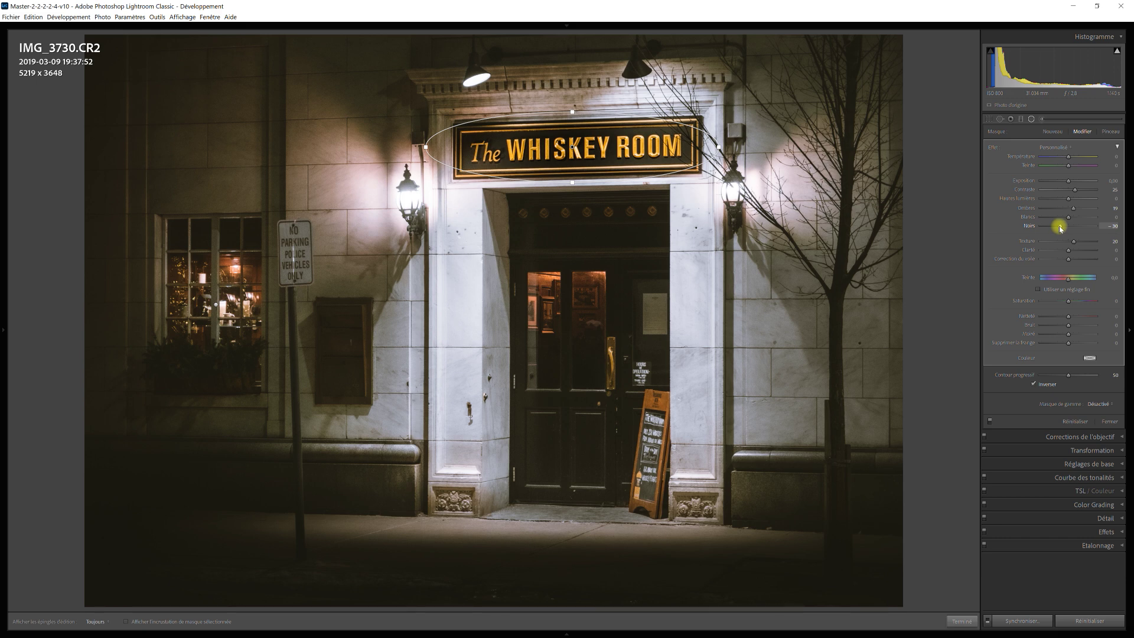
{"action": "left_click", "coordinate": [991, 421]}
{"action": "left_click", "coordinate": [1111, 421]}
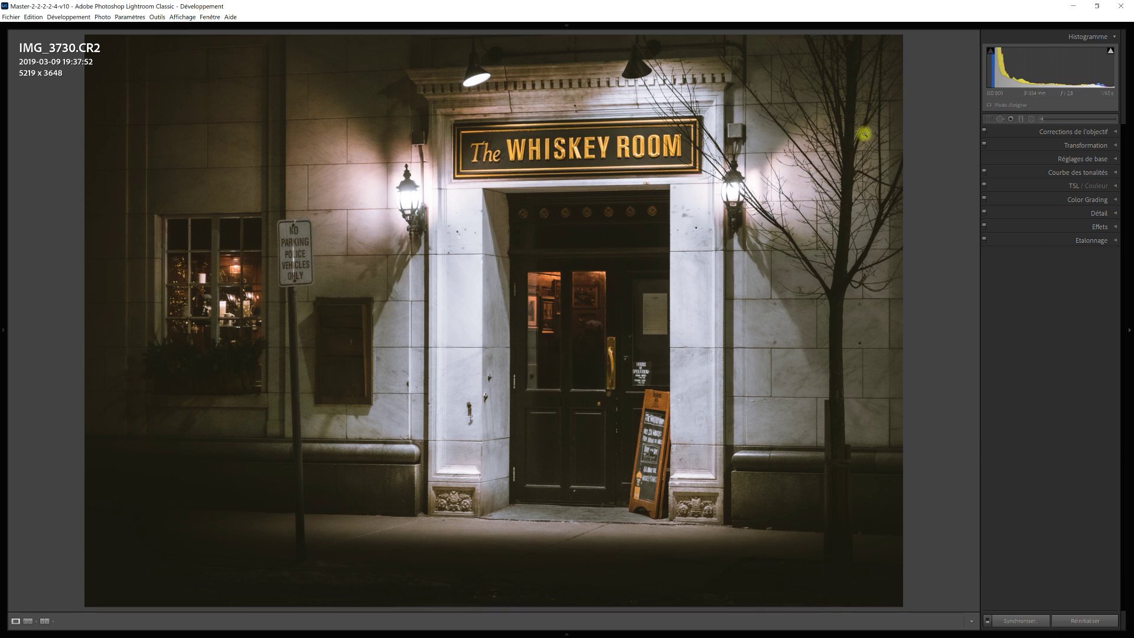
Step: Hide the side panels and show the Before/After side-by-side view
{"action": "key", "text": "F8"}
{"action": "key", "text": "y"}
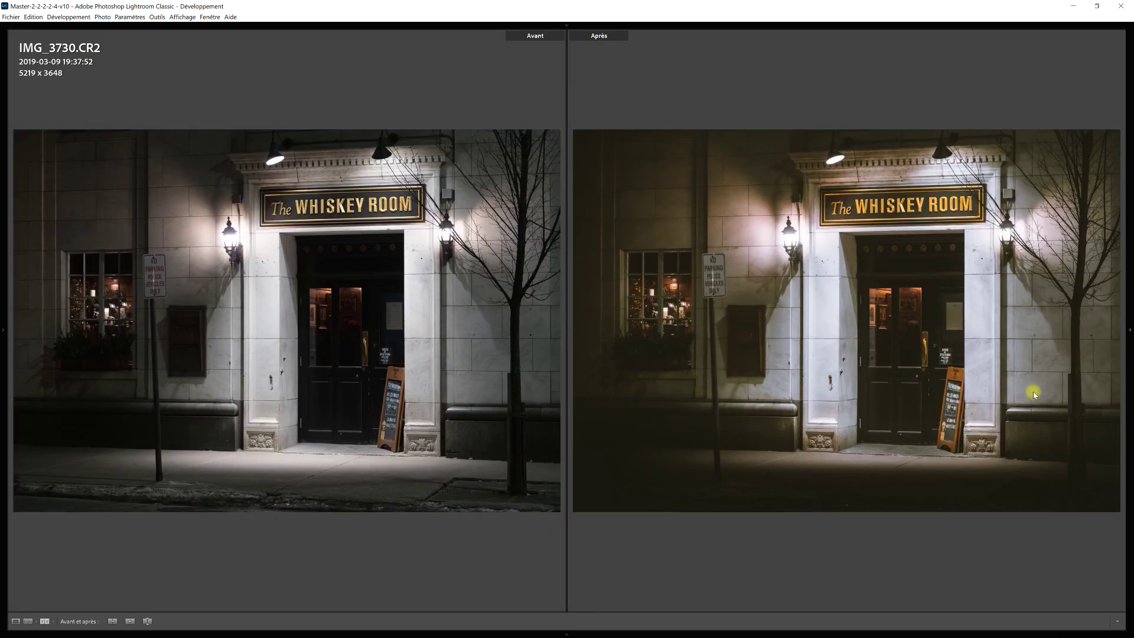